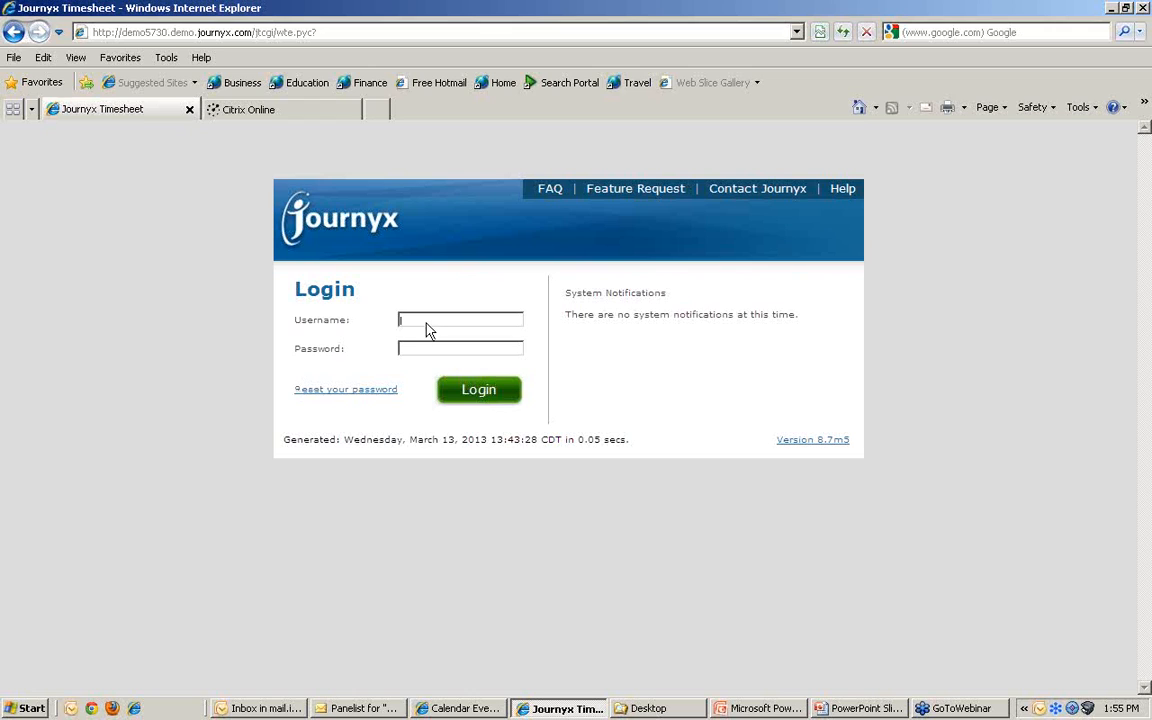
Step: Enter the administrator's username and password on the Journyx login page
text(min)
text(journyx1)
Step: Log in as the administrator to reach the Sitemap page
click(472, 394)
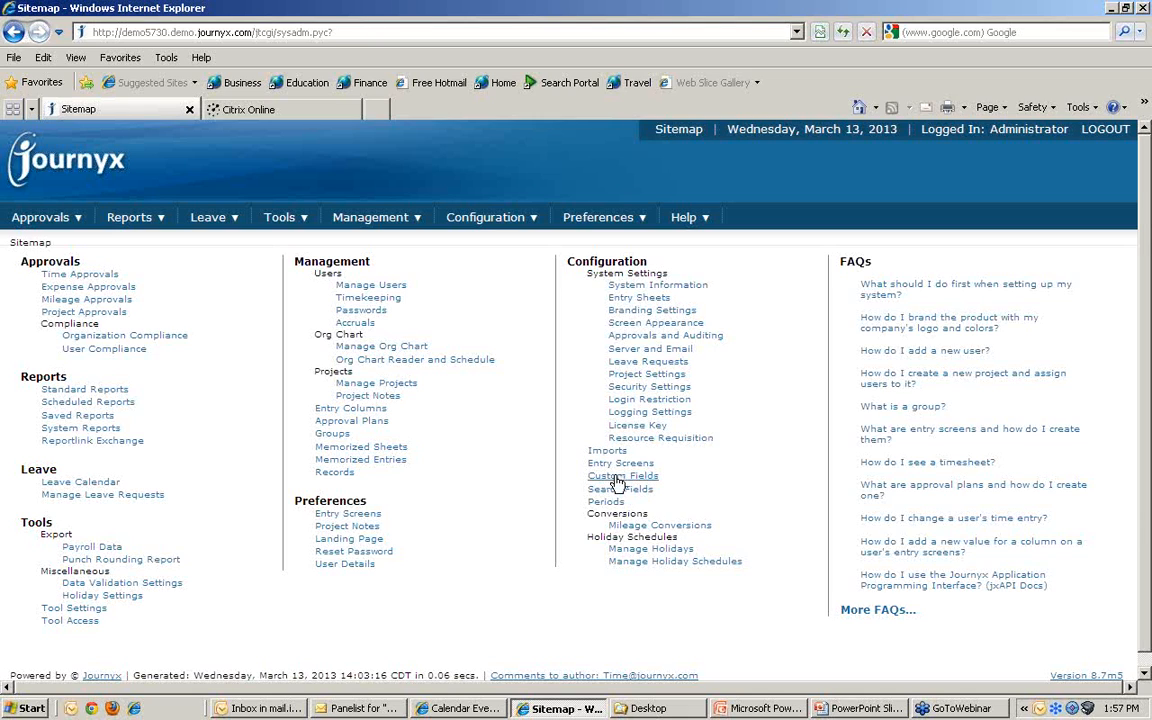
Step: In Manage Users, tick three users and open them with Compare and Modify
mouse_move(365, 221)
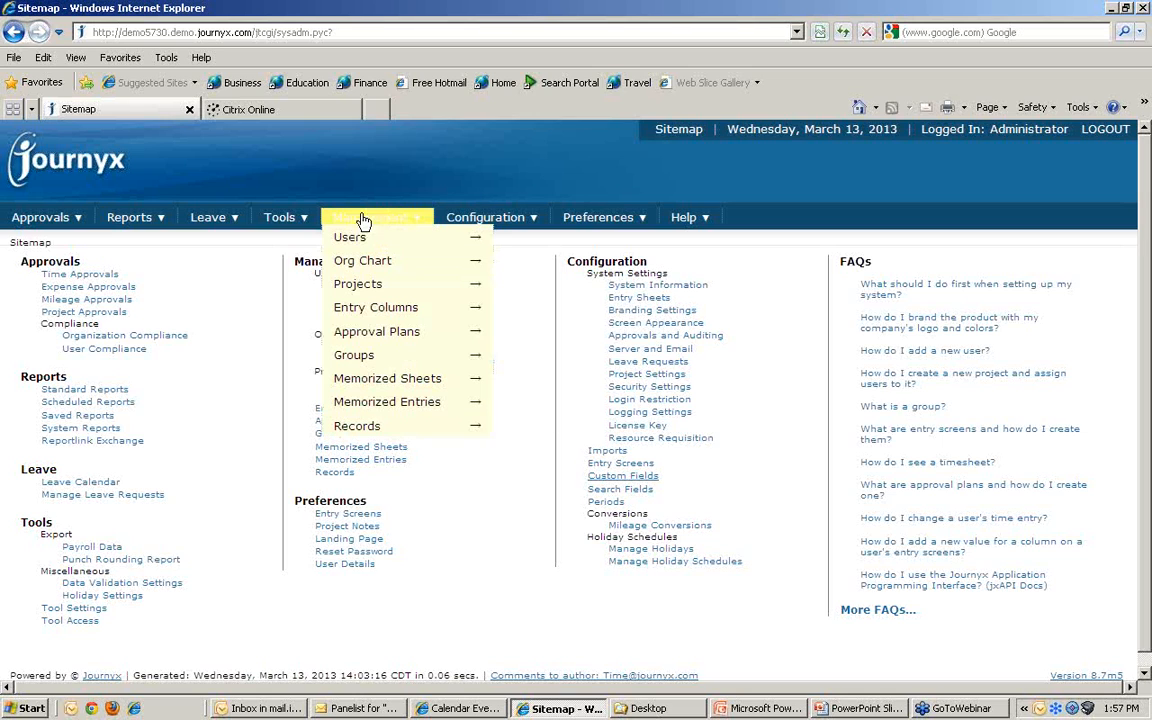
click(352, 242)
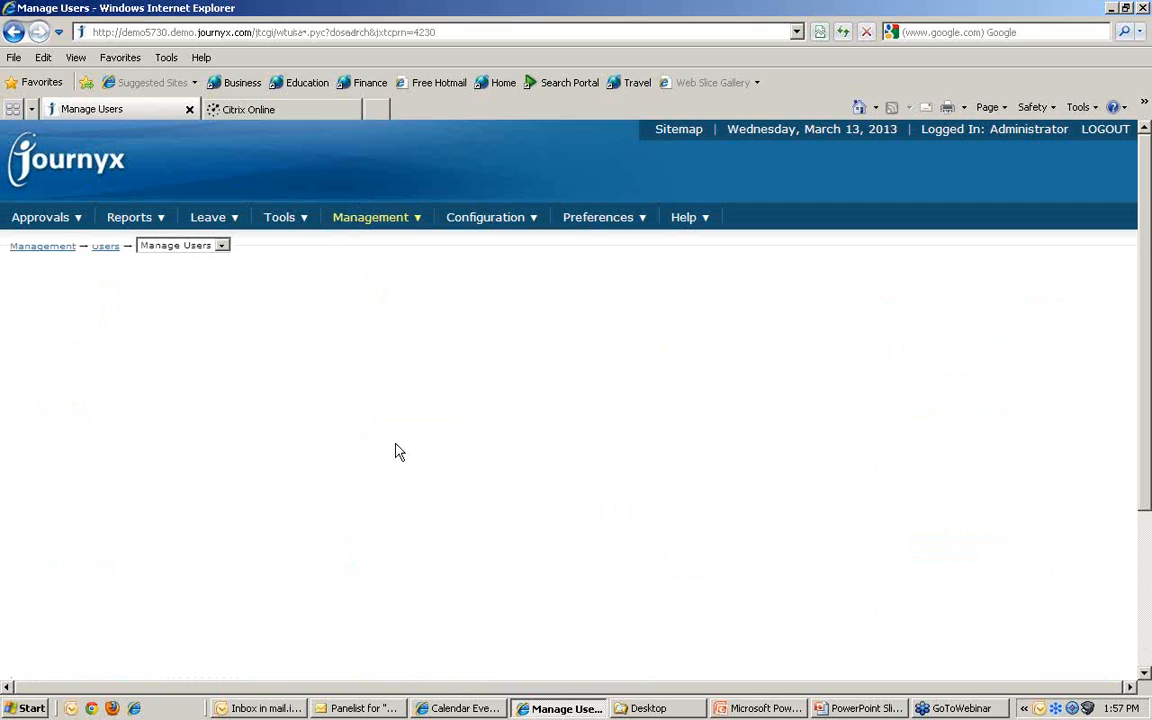
scroll(349, 470, down, 3)
scroll(349, 470, down, 1)
click(17, 426)
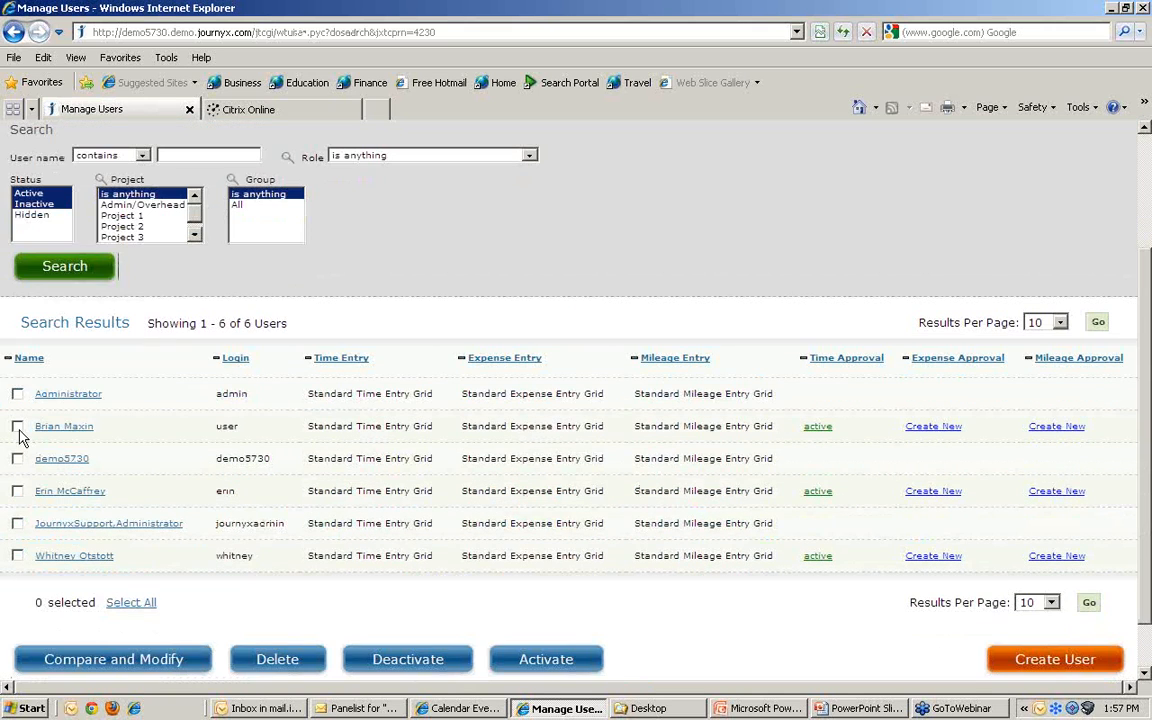
click(17, 491)
click(17, 555)
click(92, 658)
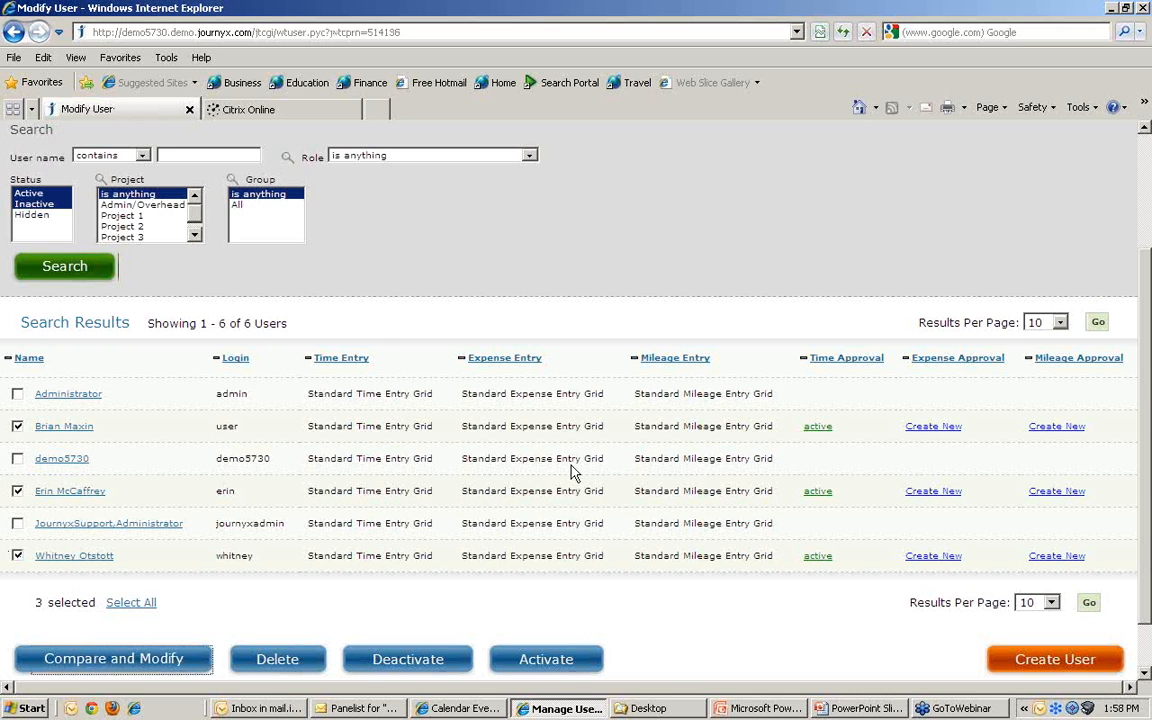
Step: Check the three users' pay groups, keeping them Salary, Hourly and Hourly
scroll(458, 489, down, 15)
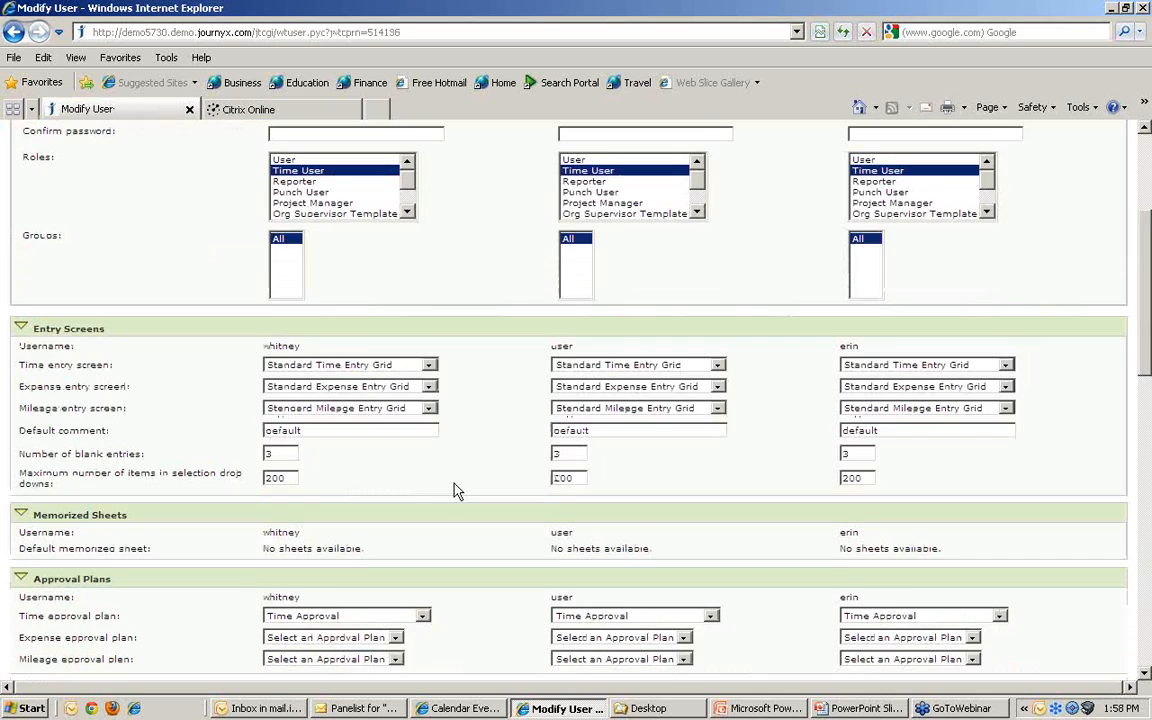
scroll(476, 487, down, 4)
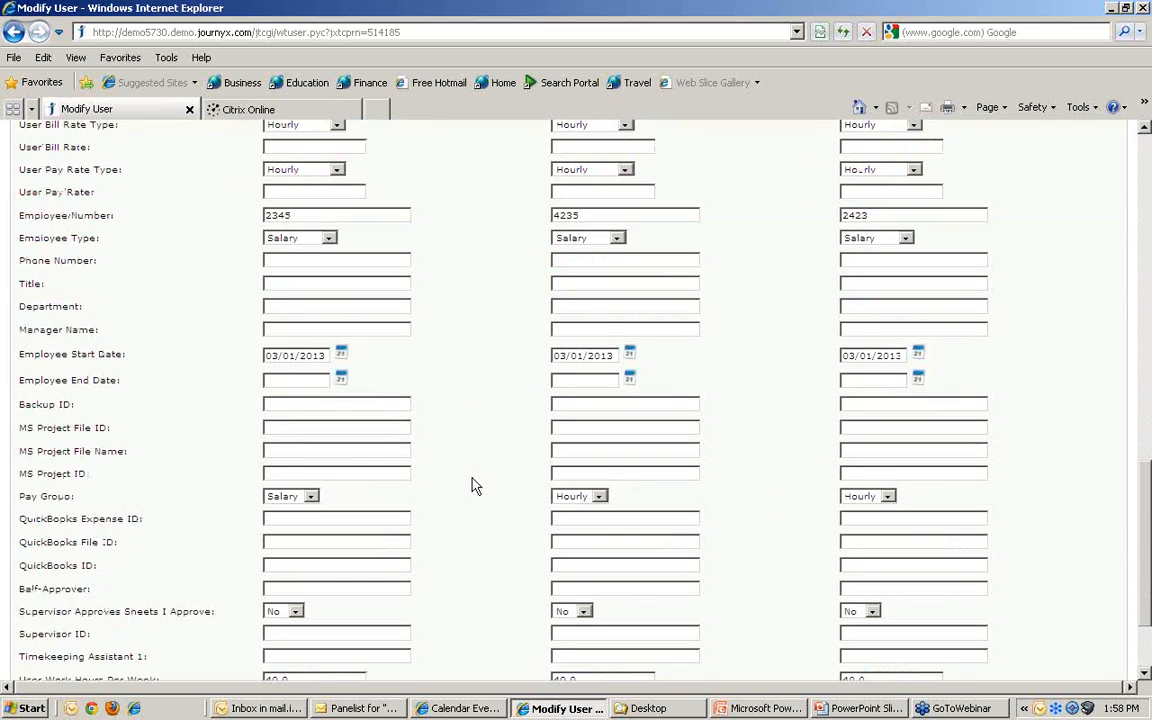
click(311, 497)
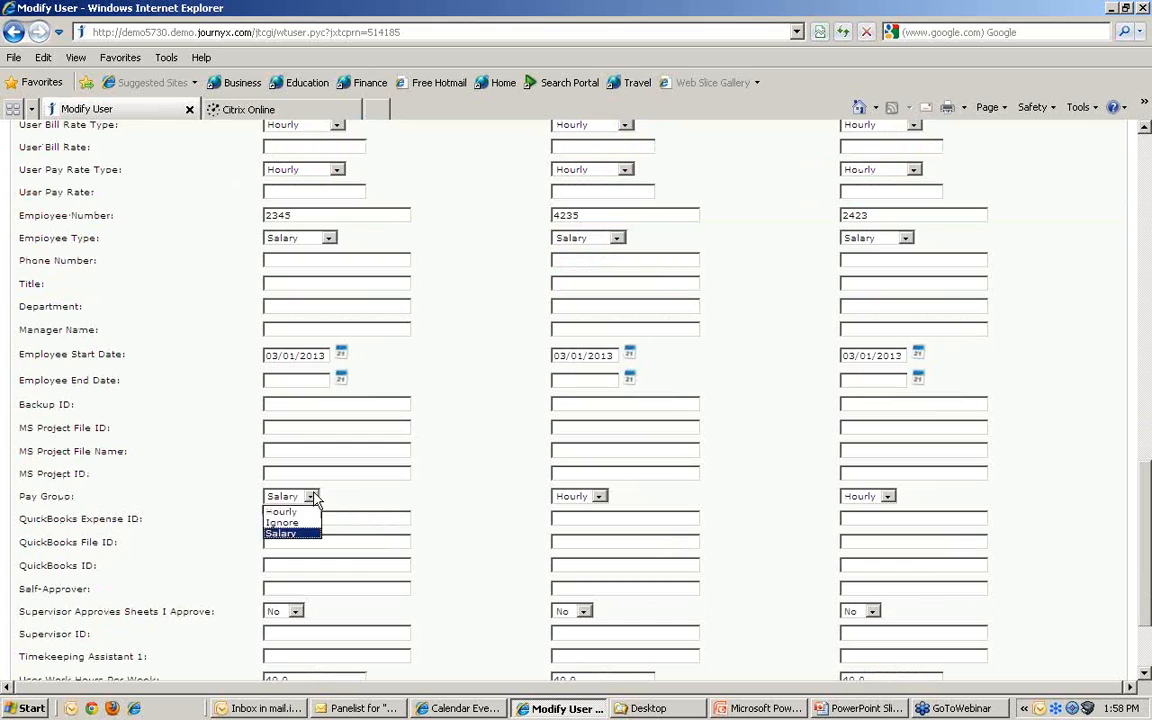
click(311, 497)
click(599, 497)
click(599, 499)
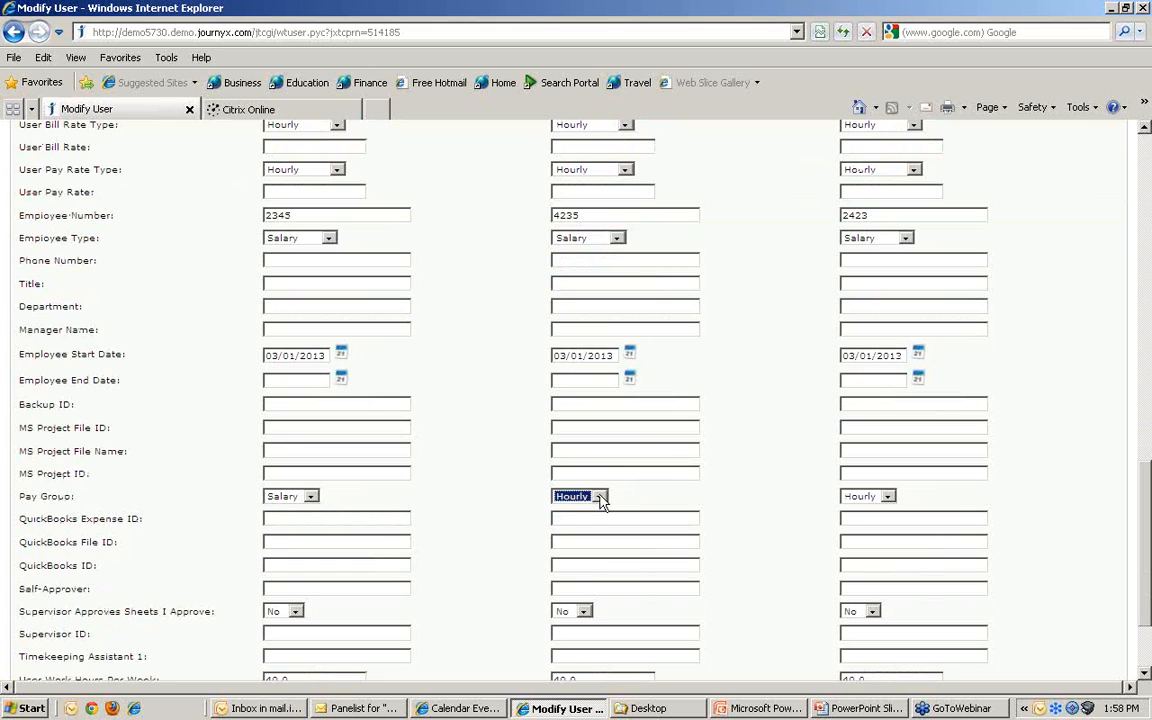
click(888, 497)
click(891, 504)
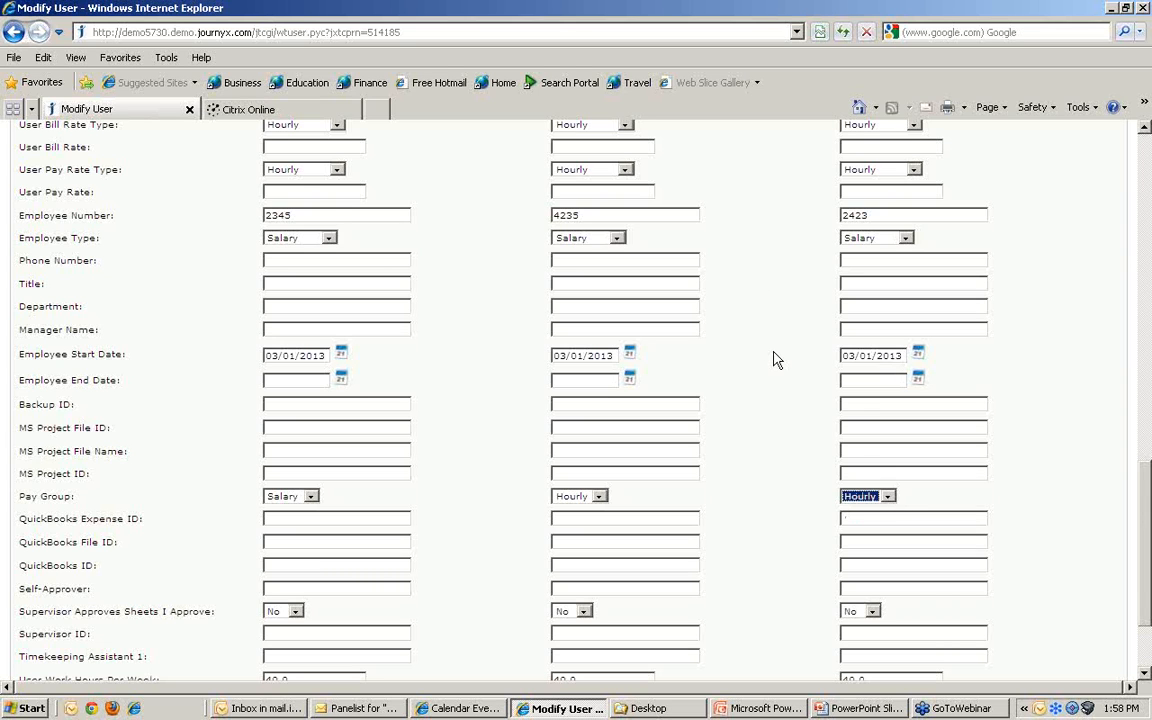
scroll(778, 362, up, 5)
scroll(778, 362, up, 12)
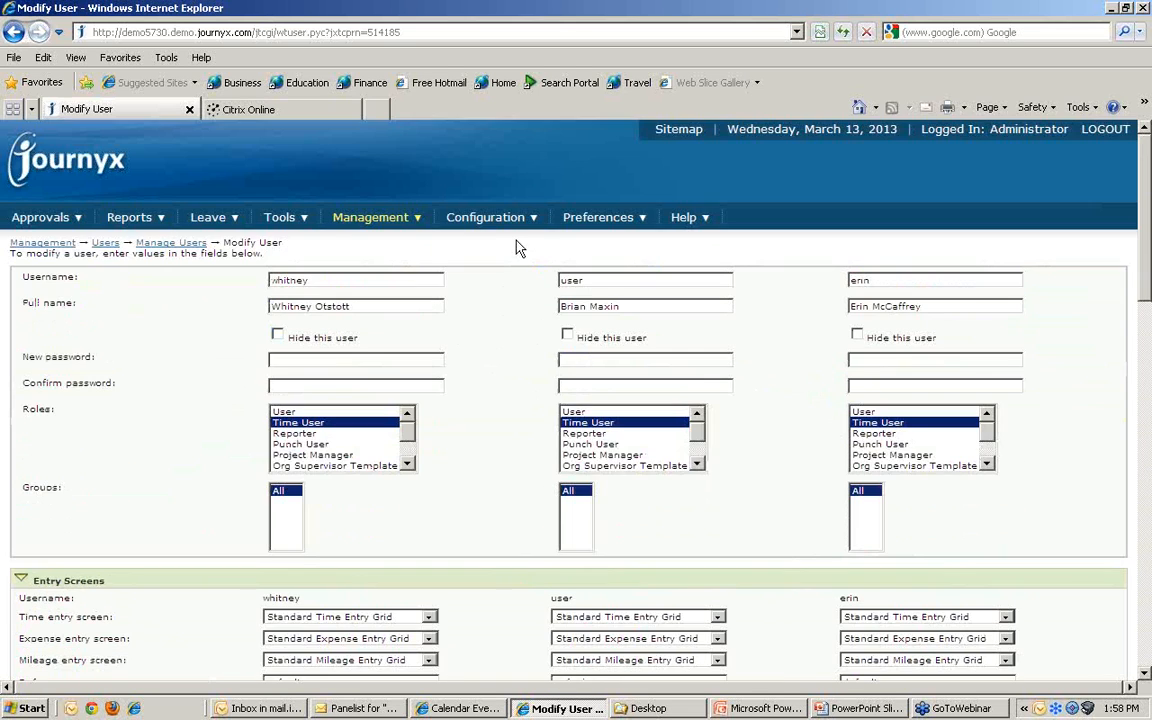
Step: Go to Tools > Export > Payroll Data to list the exportable pay groups
click(480, 218)
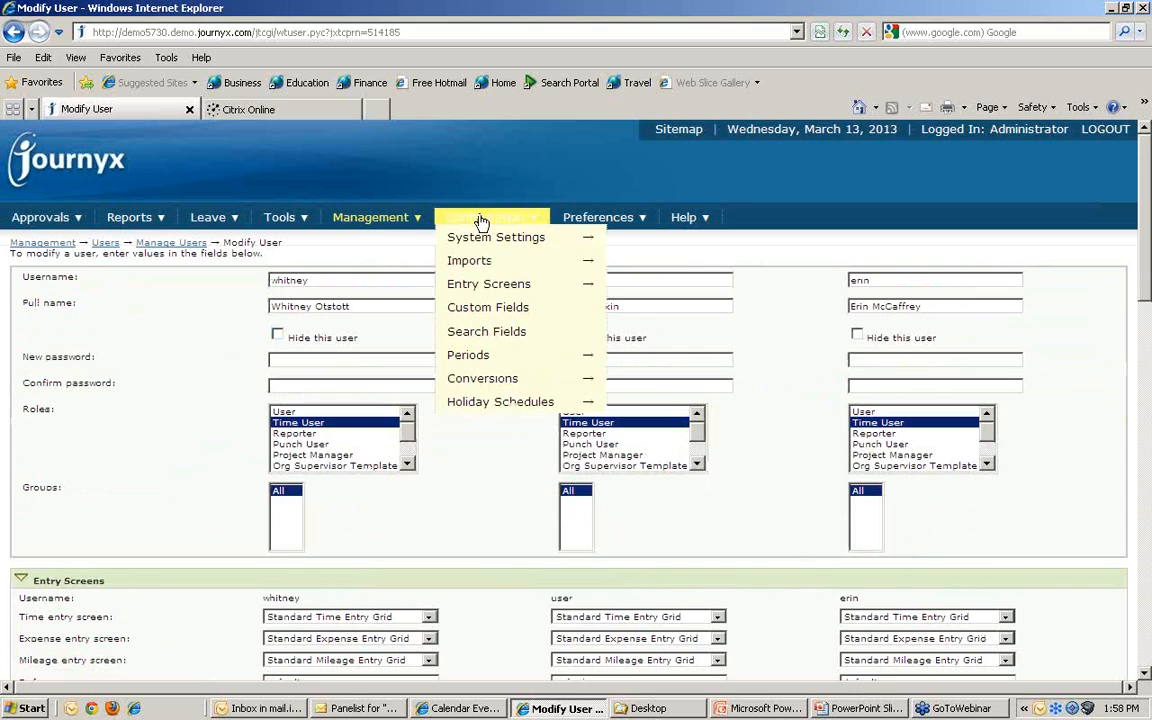
click(291, 224)
mouse_move(291, 242)
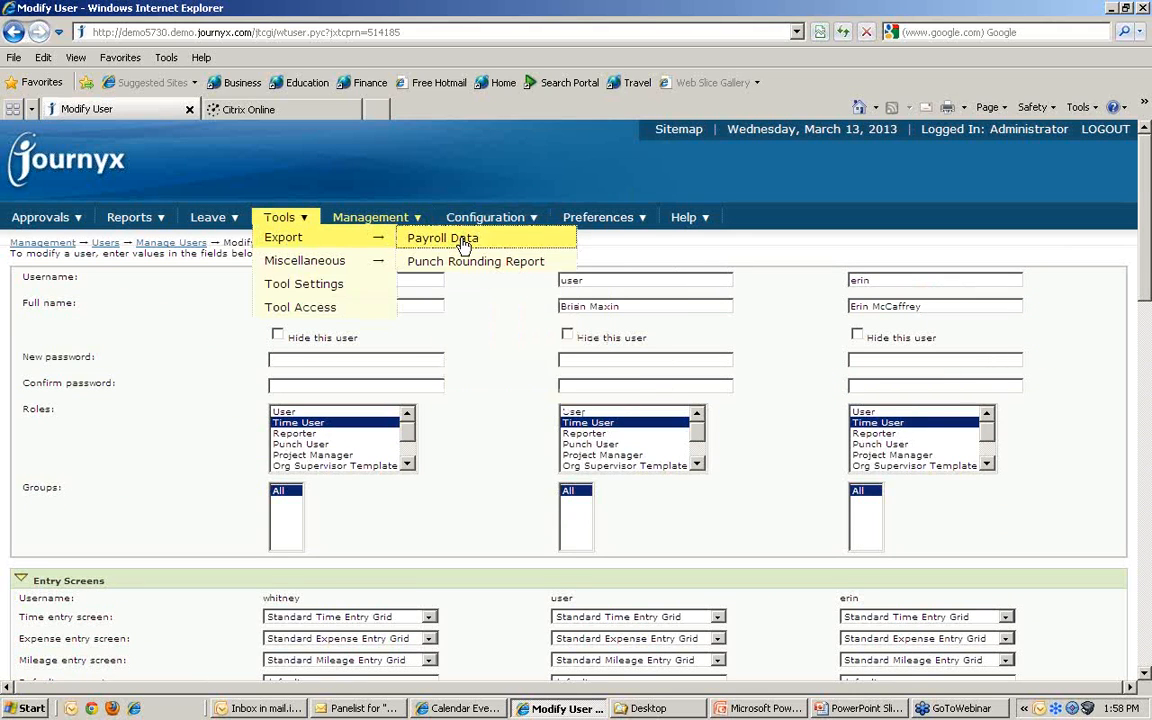
click(410, 240)
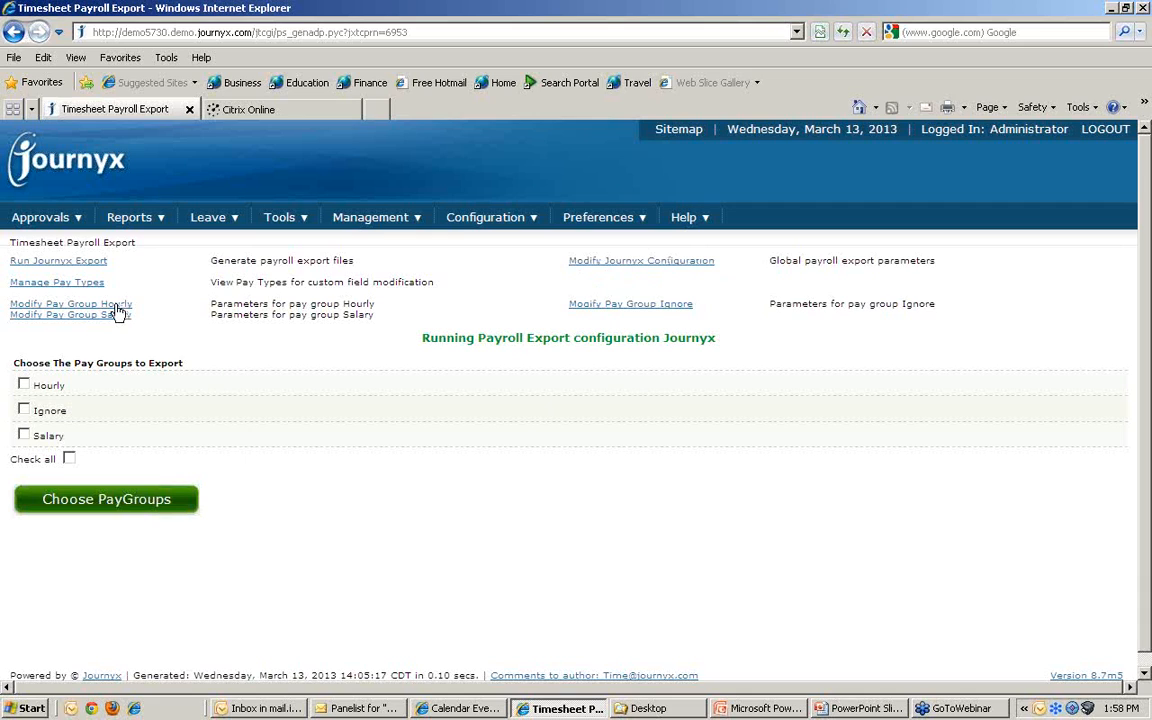
click(641, 262)
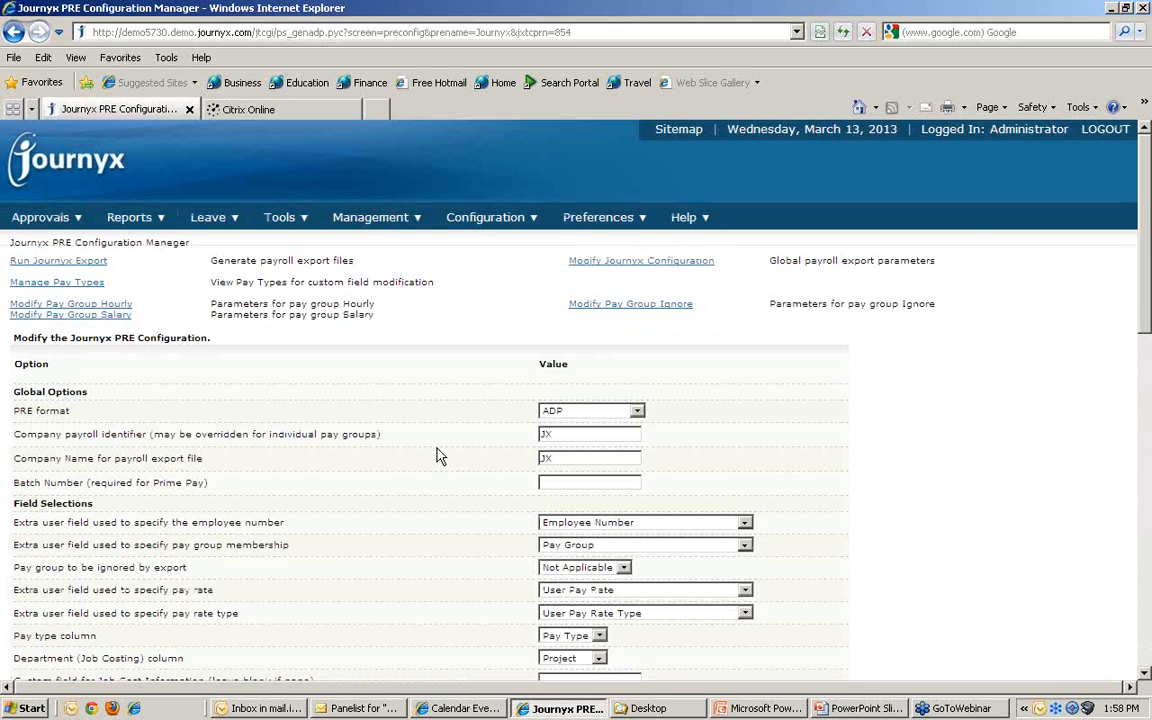
scroll(437, 452, down, 2)
click(637, 328)
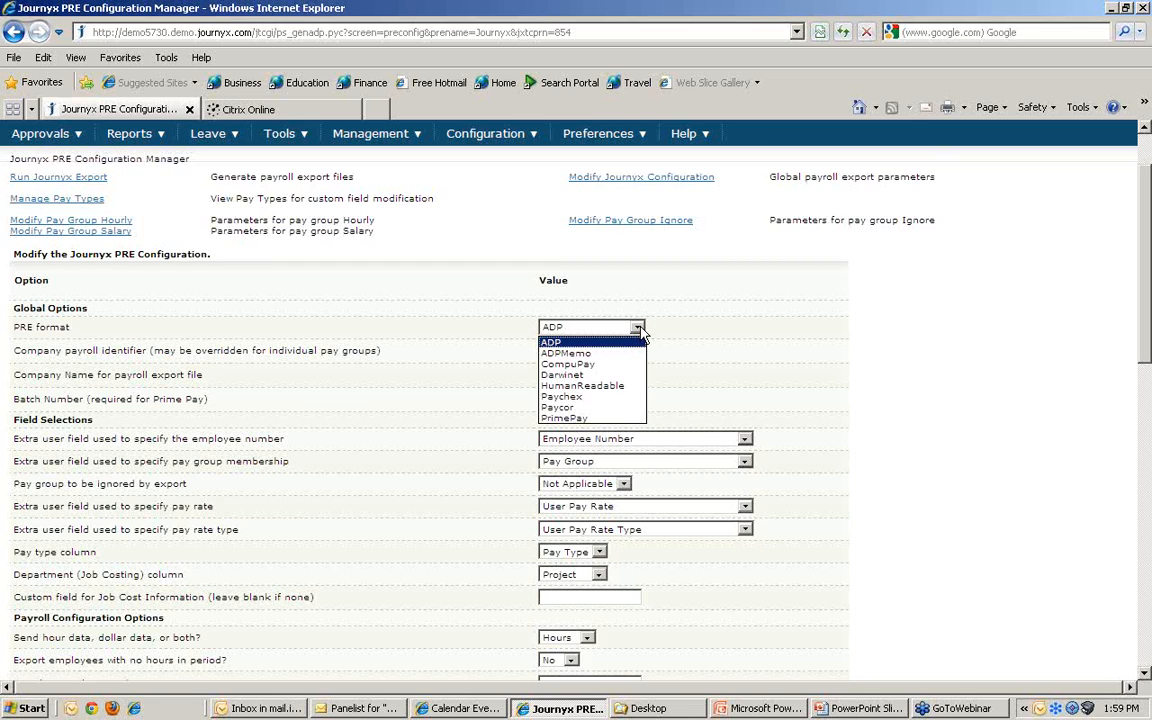
click(640, 333)
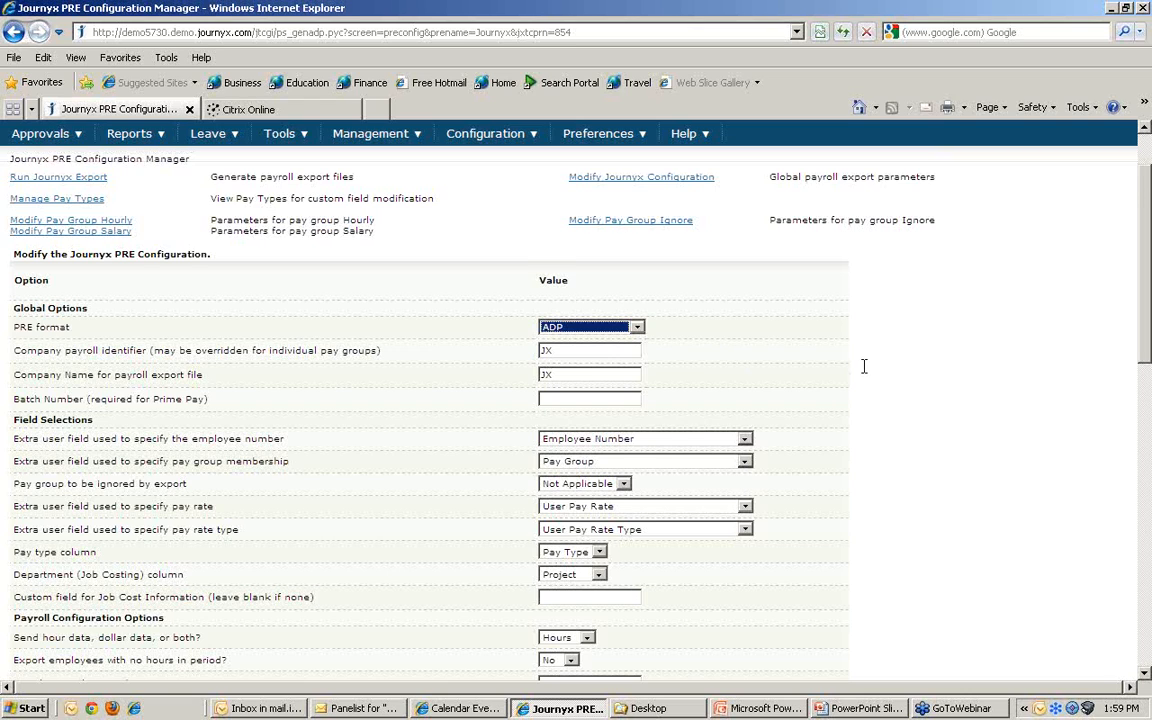
scroll(864, 366, down, 2)
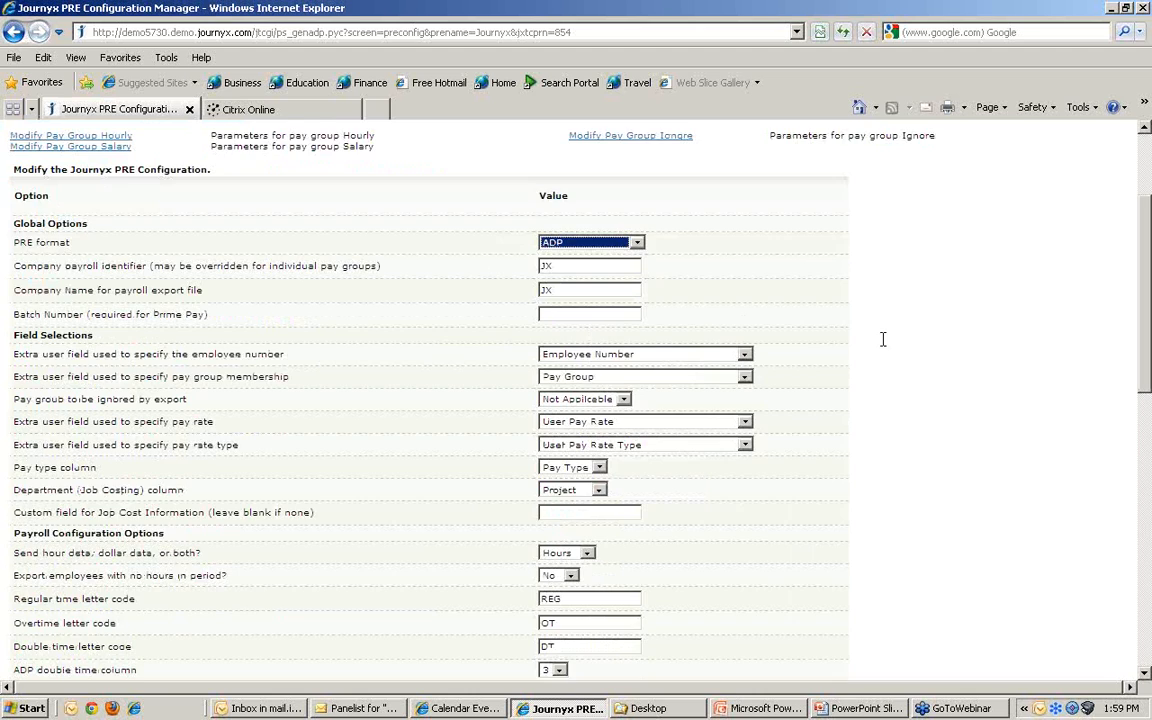
scroll(880, 338, down, 2)
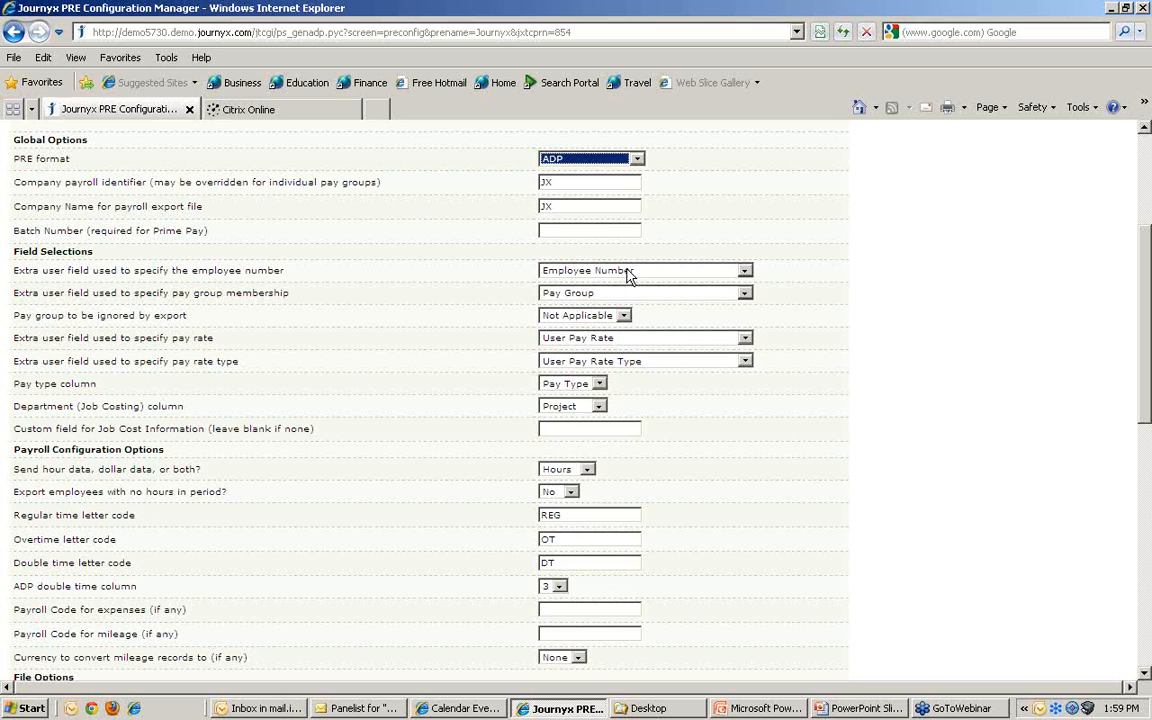
click(745, 272)
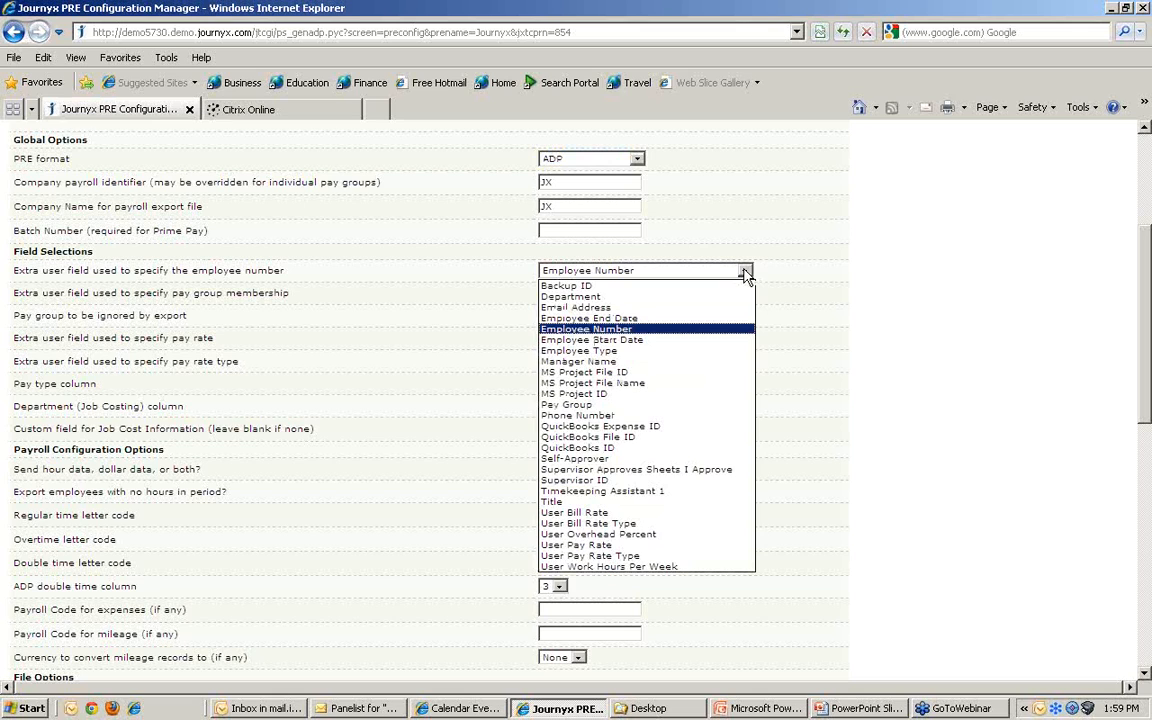
click(745, 272)
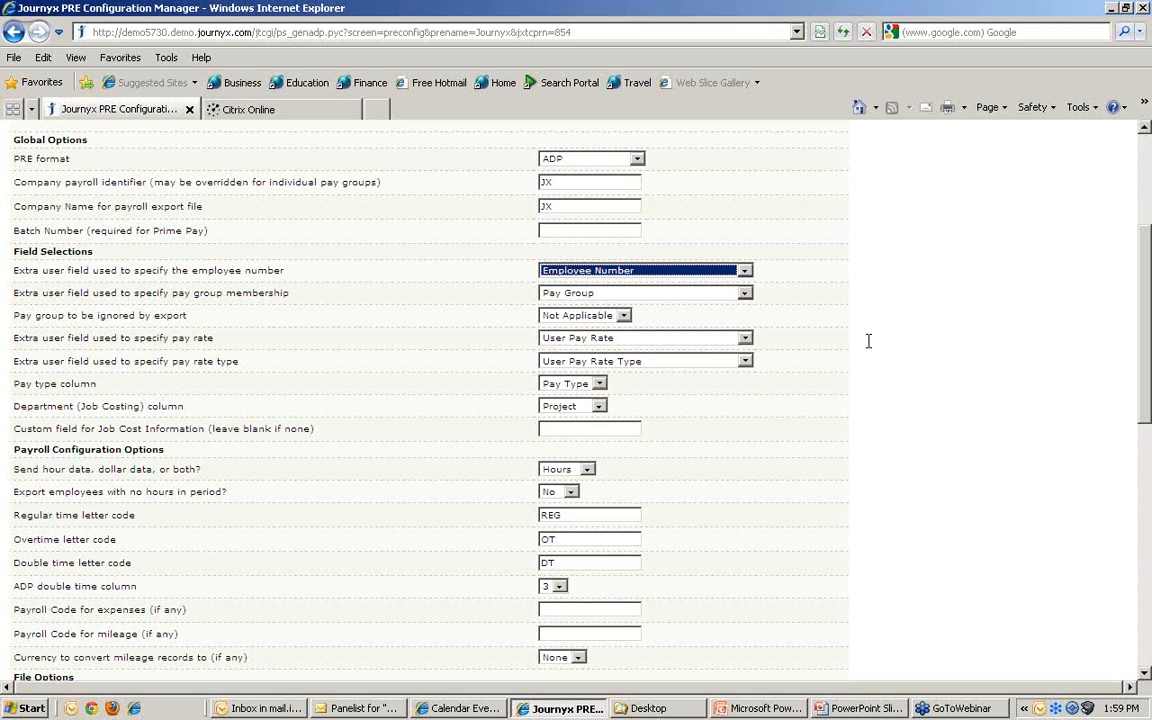
scroll(886, 336, down, 2)
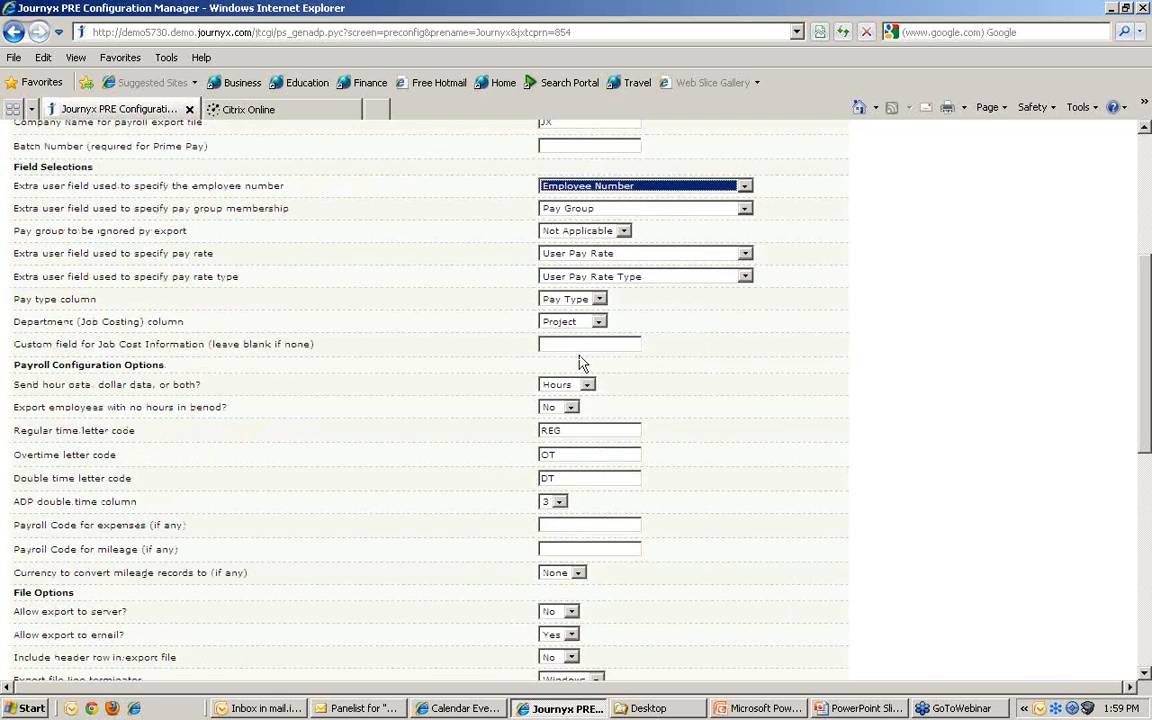
scroll(757, 436, down, 2)
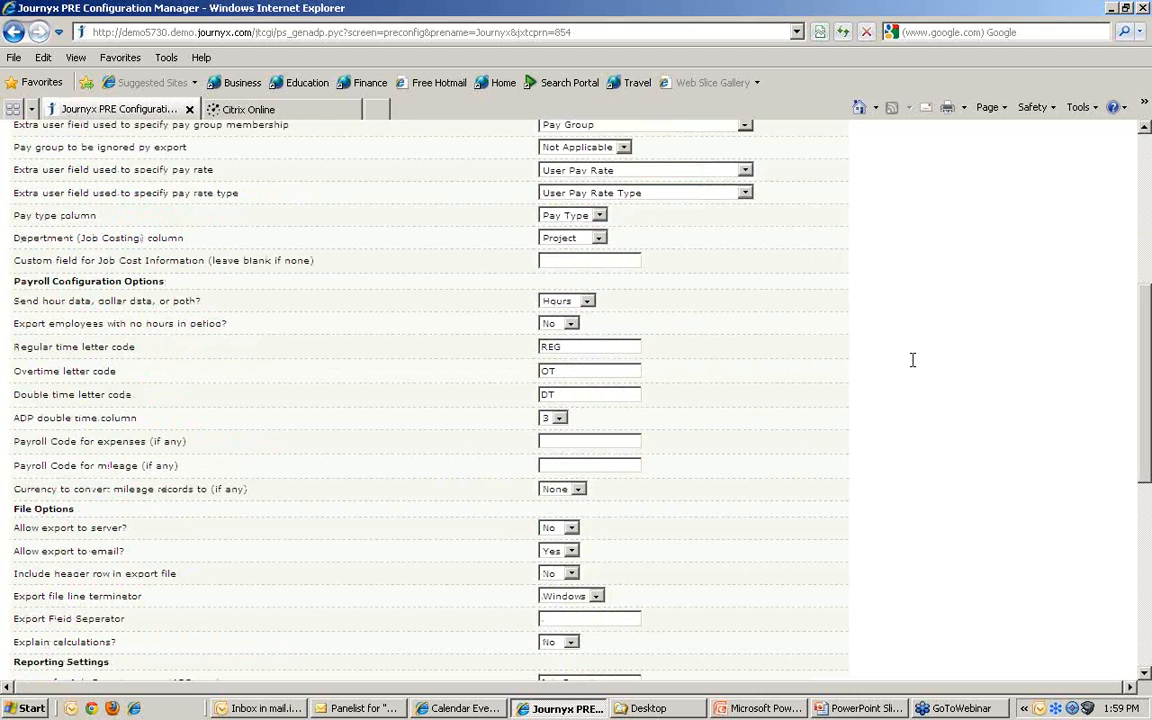
scroll(912, 359, down, 3)
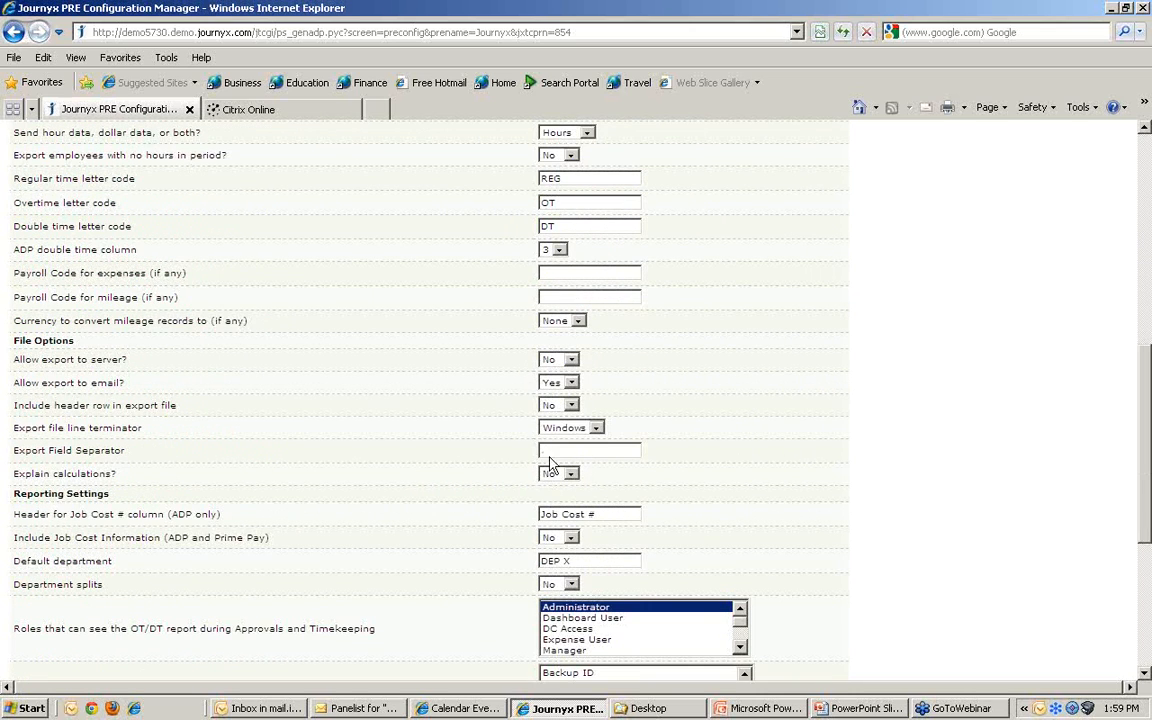
scroll(1008, 497, down, 3)
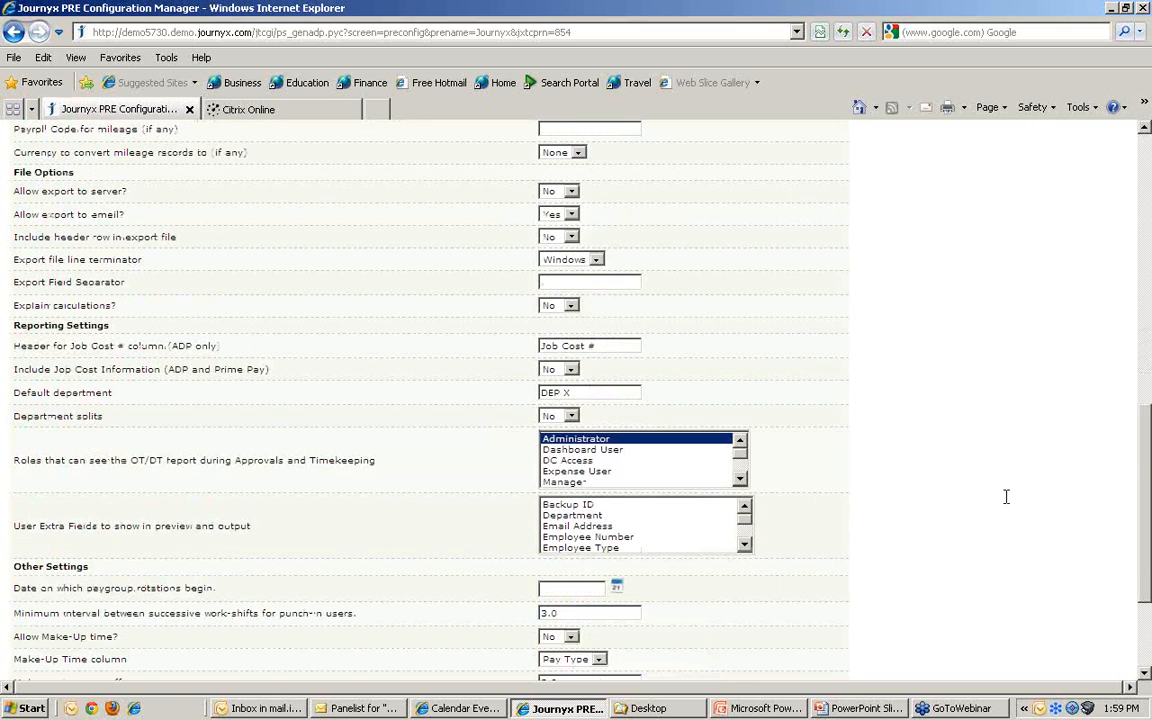
scroll(1006, 497, down, 3)
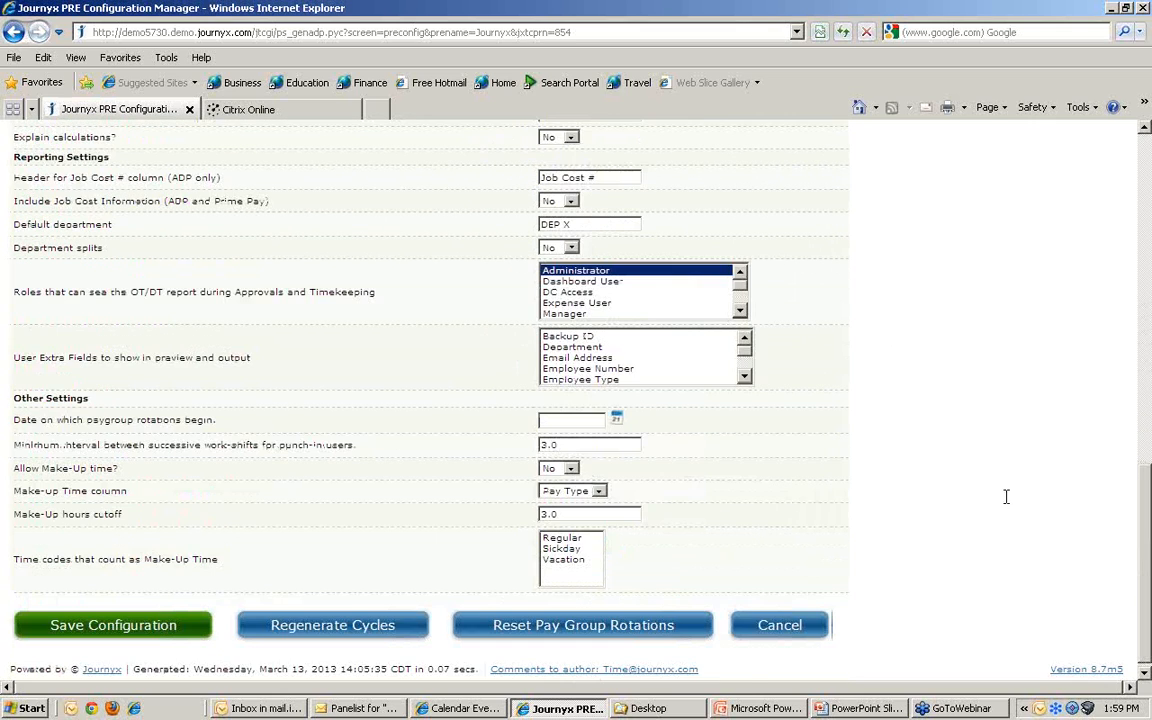
scroll(1006, 497, up, 20)
click(637, 412)
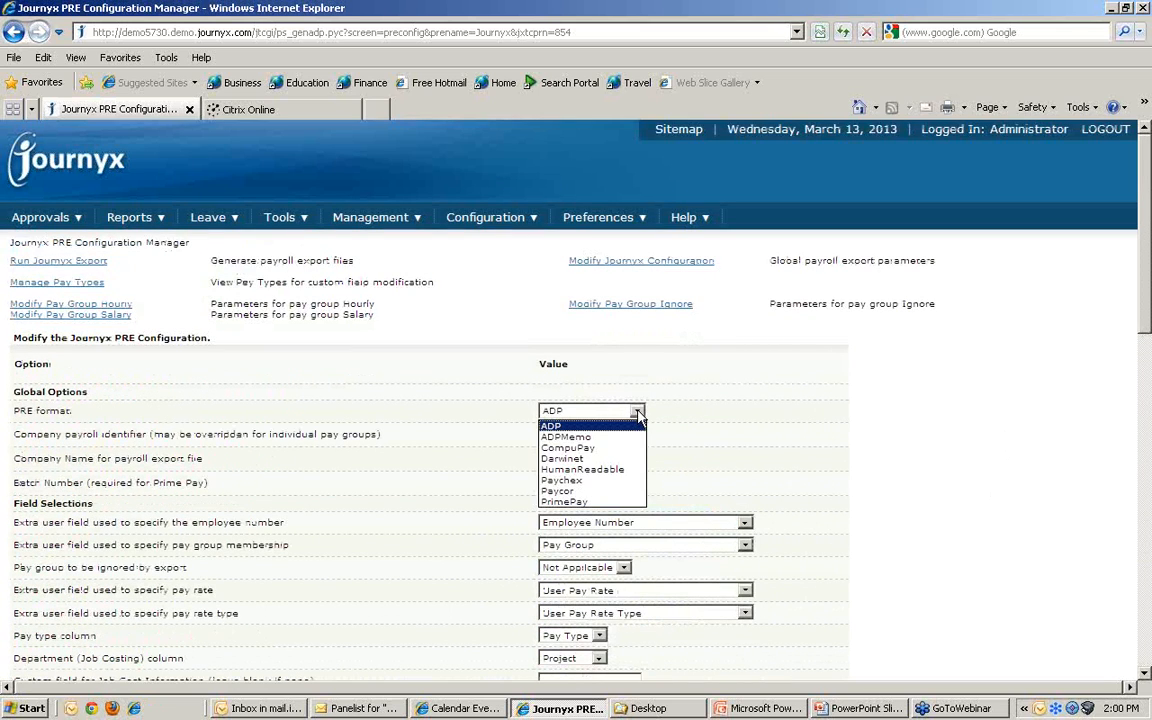
click(639, 416)
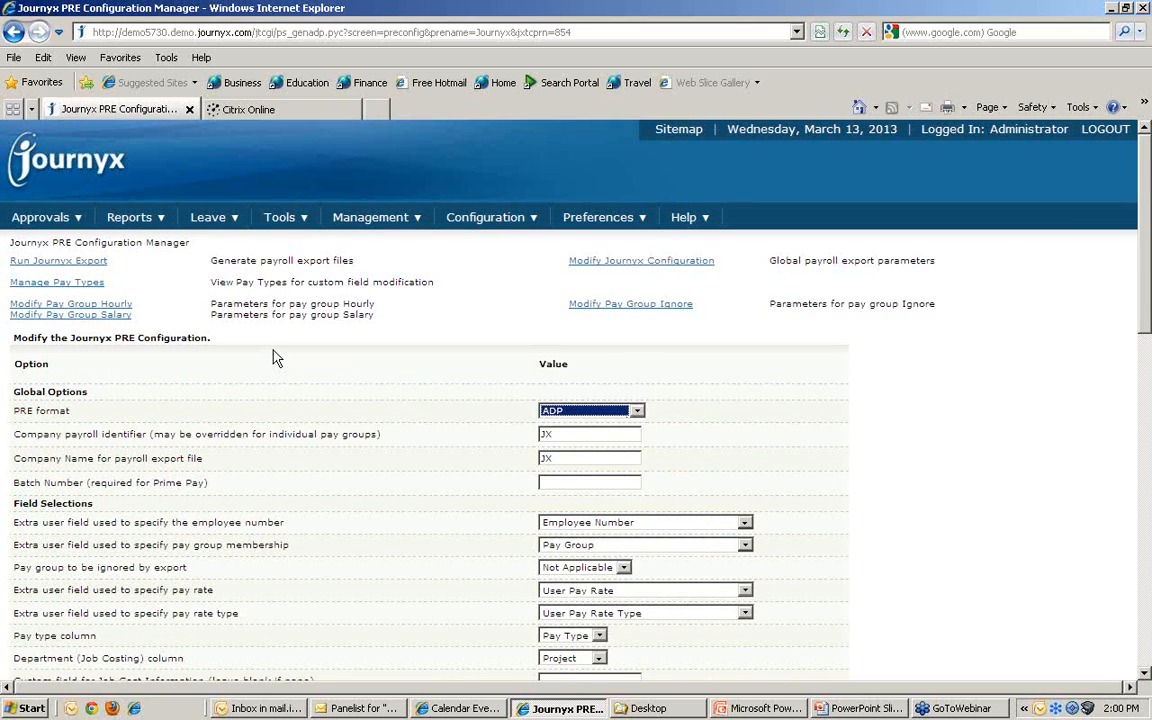
Step: In the Hourly pay group, keep Week pay periods and approved-time-only export
click(100, 304)
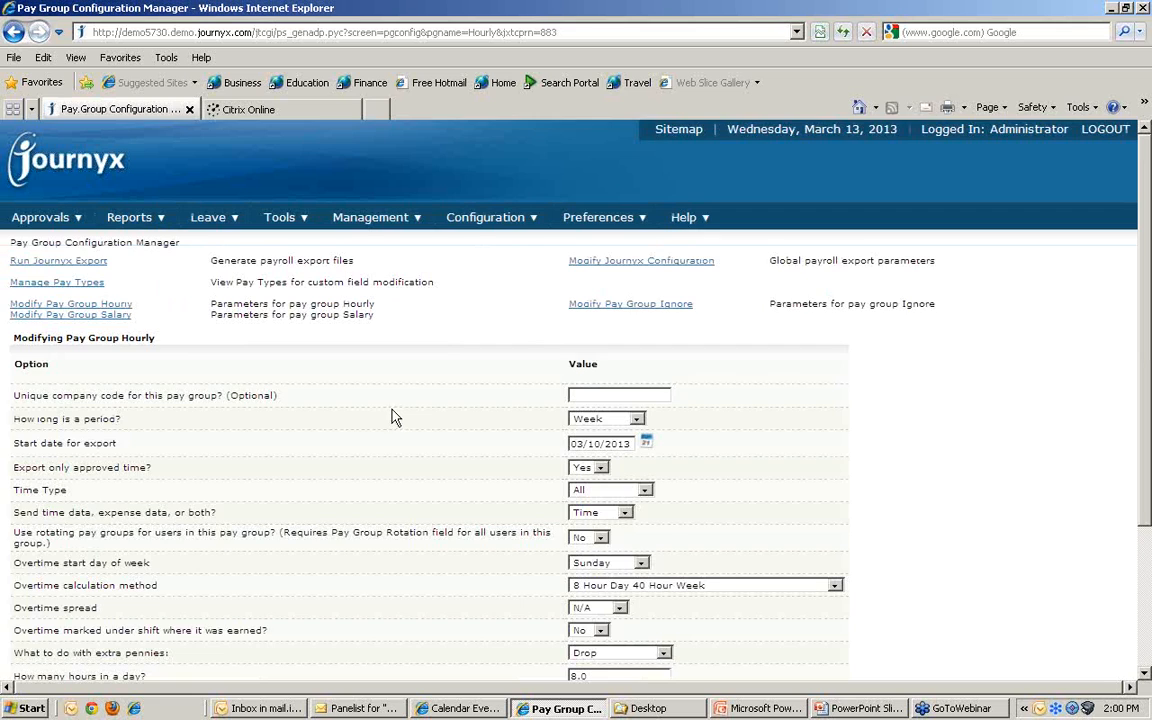
scroll(393, 418, down, 3)
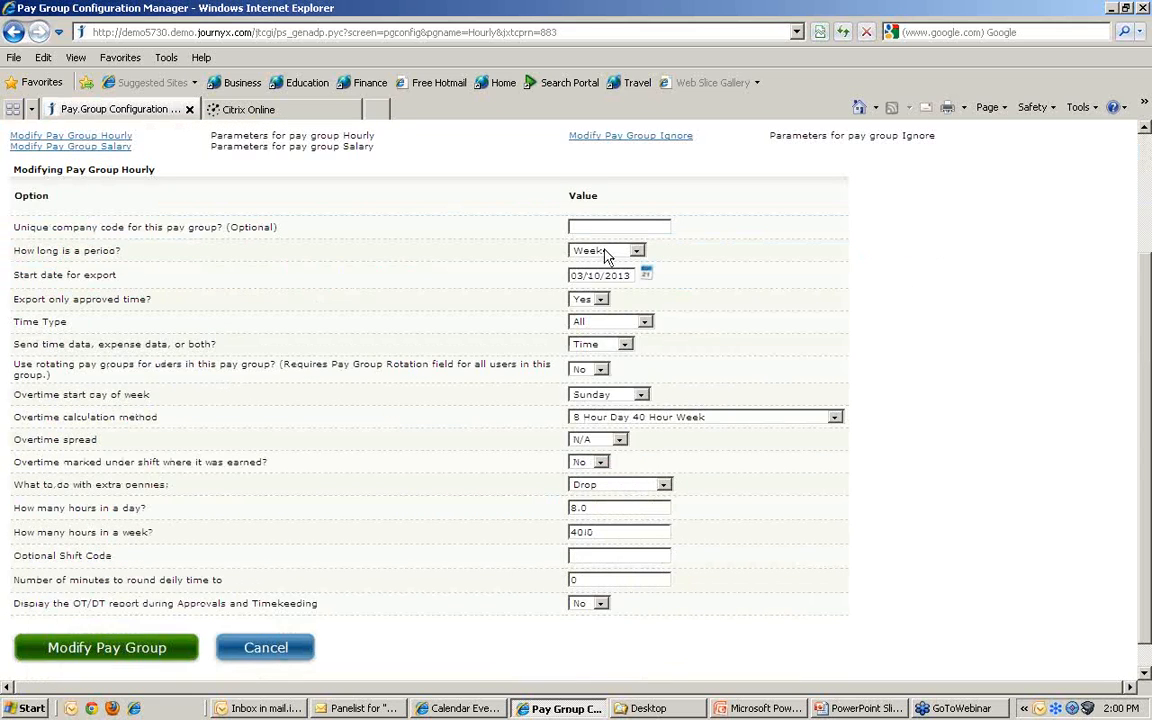
click(604, 252)
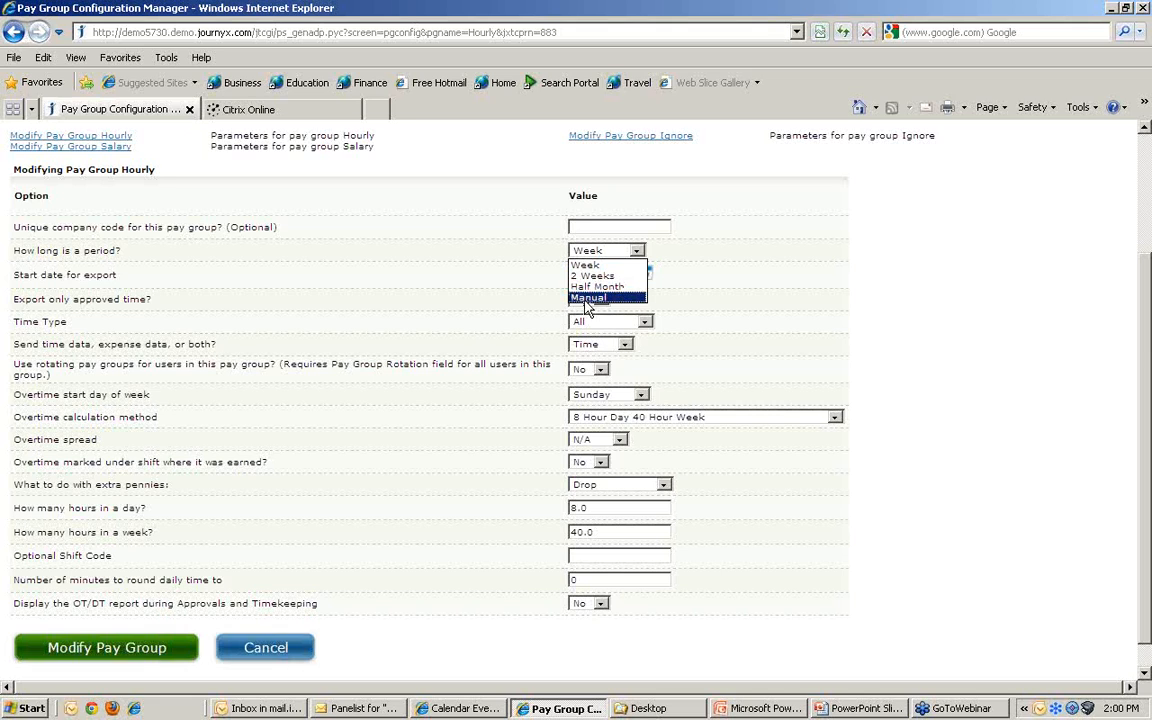
click(518, 249)
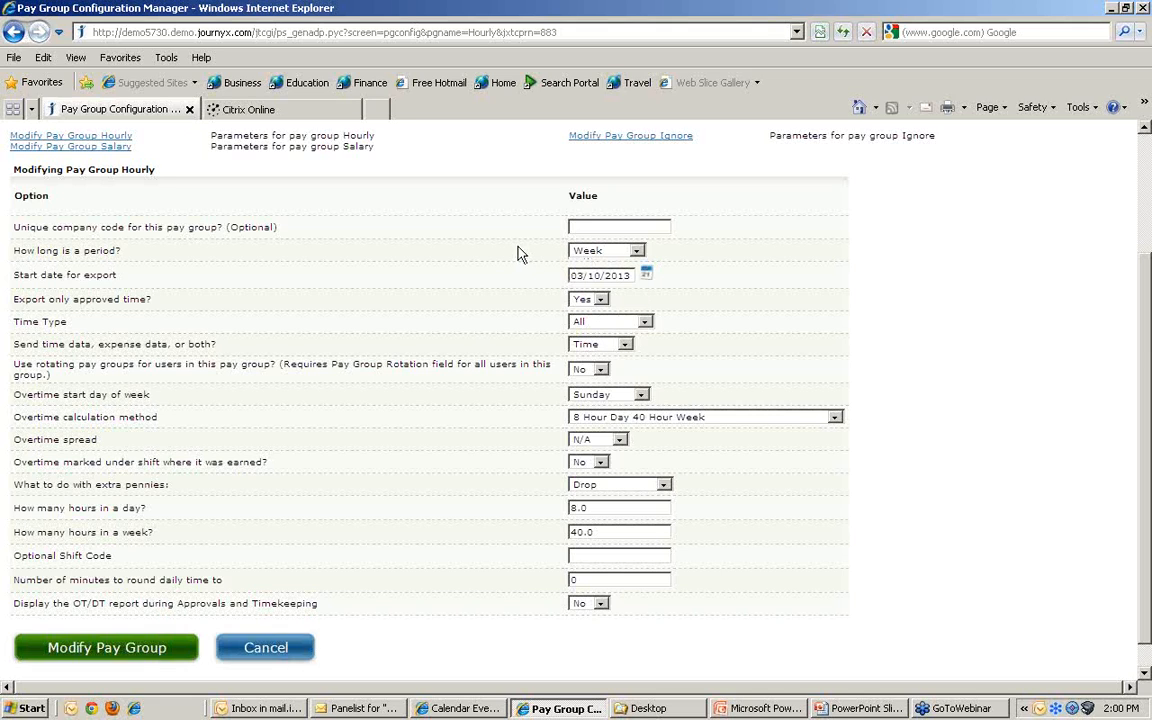
click(600, 299)
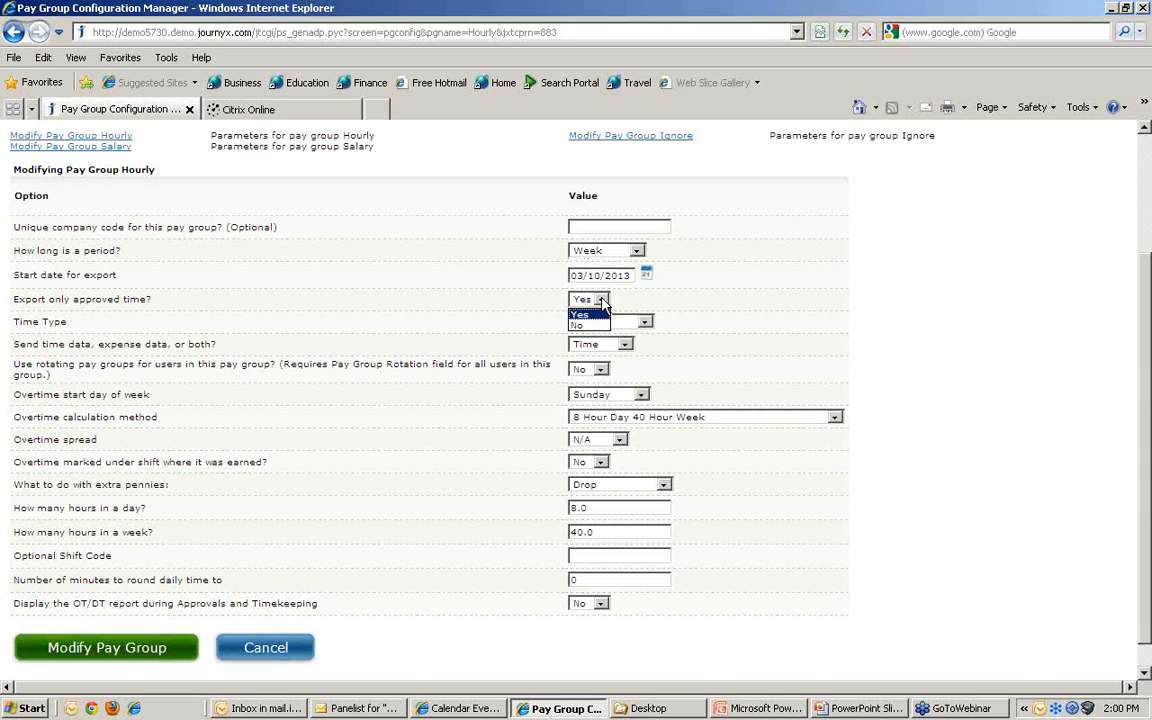
click(601, 300)
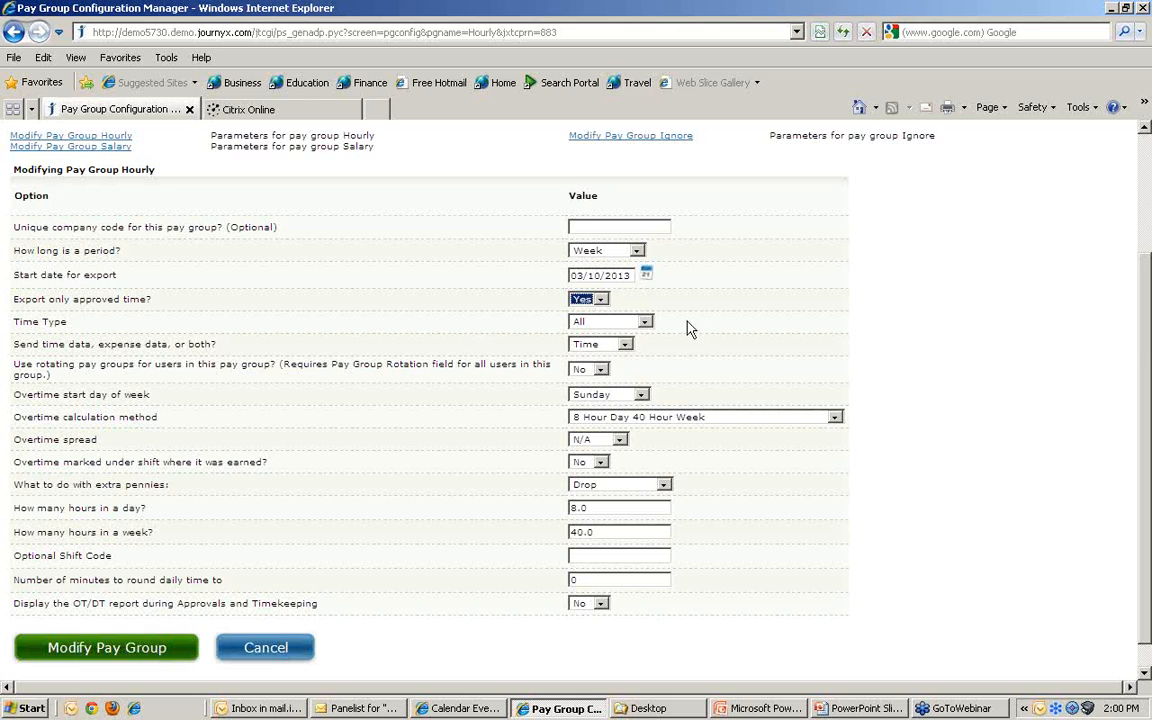
Step: Keep All time types and 8 Hour Day 40 Hour Week overtime, then save the pay group
click(643, 323)
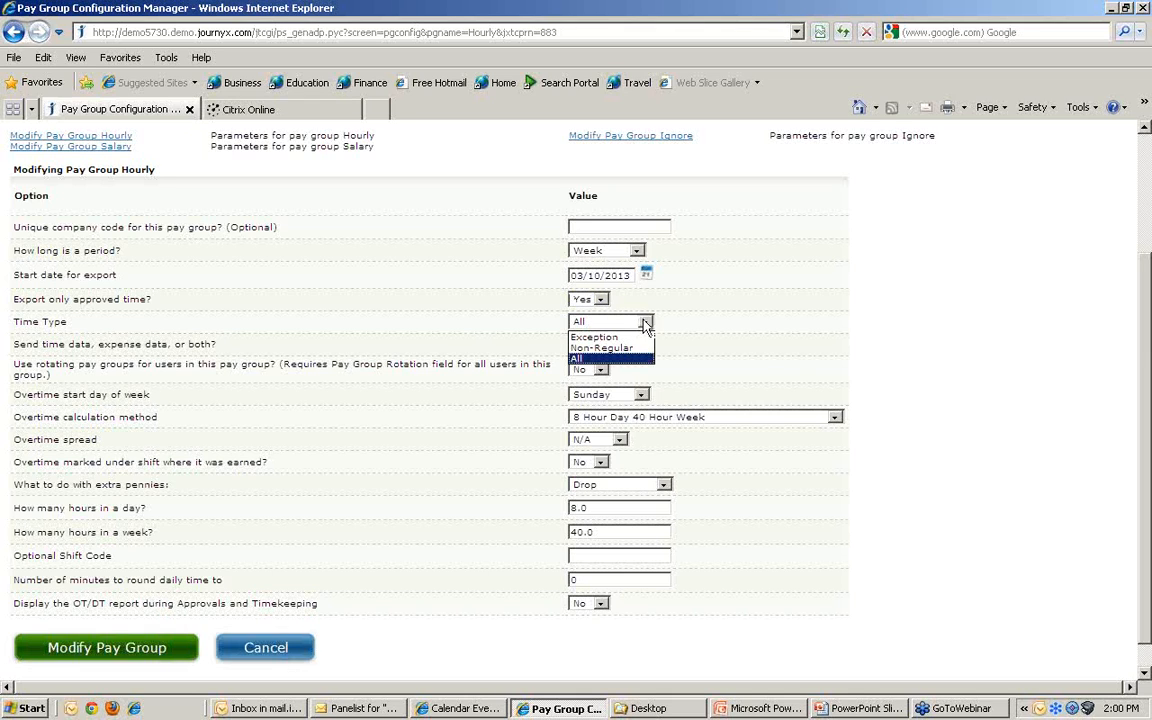
click(649, 322)
click(900, 322)
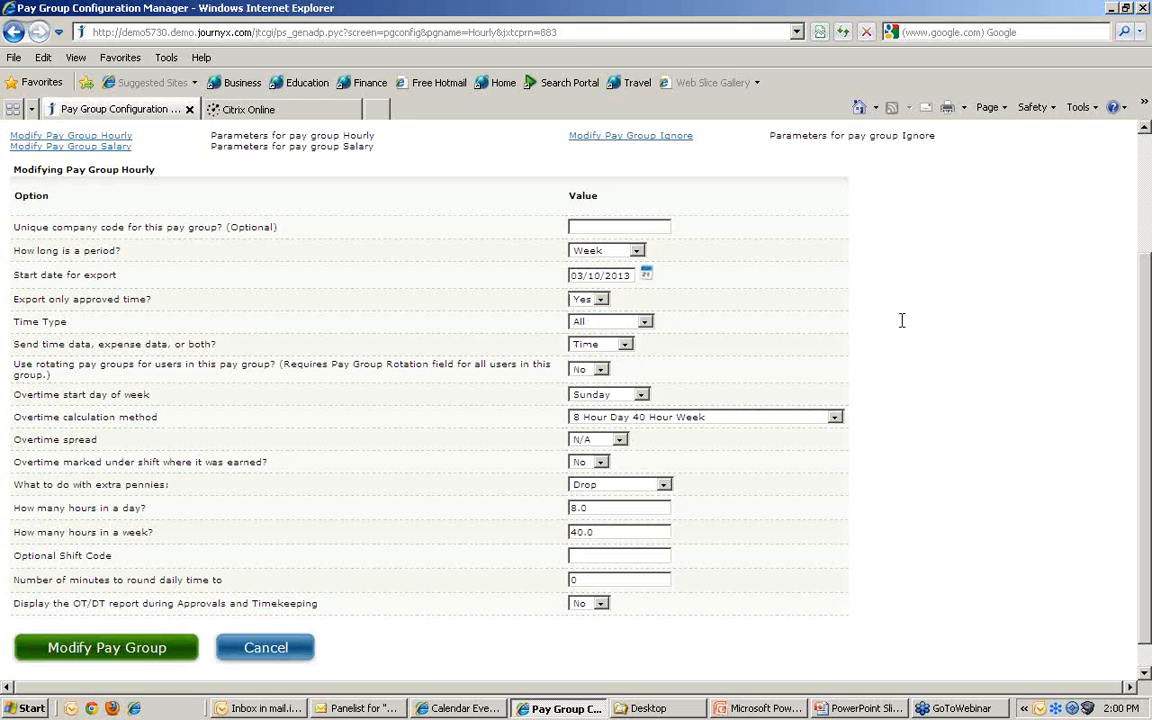
scroll(895, 323, down, 1)
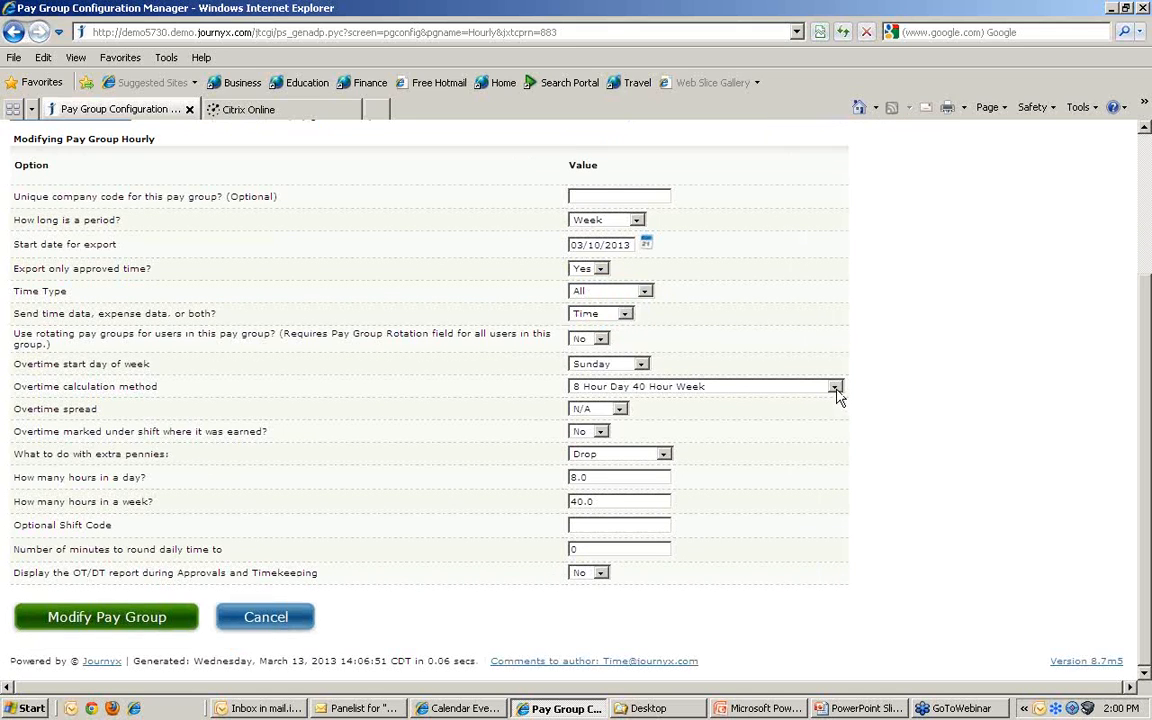
click(835, 387)
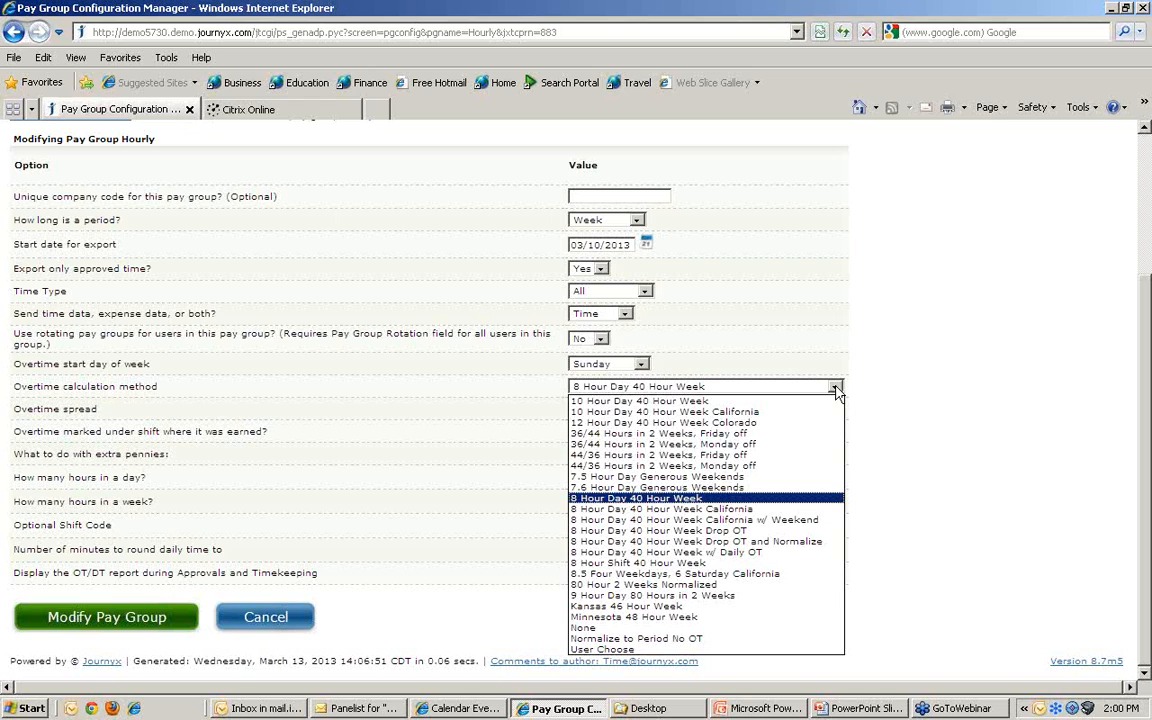
click(658, 499)
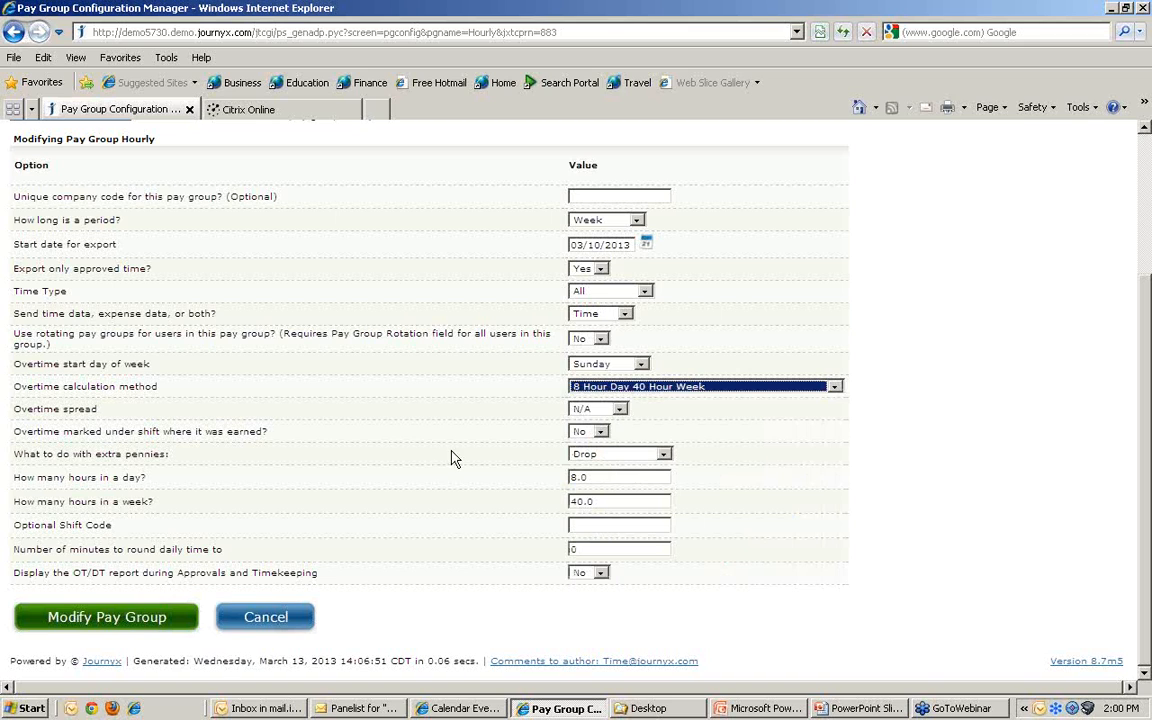
click(112, 621)
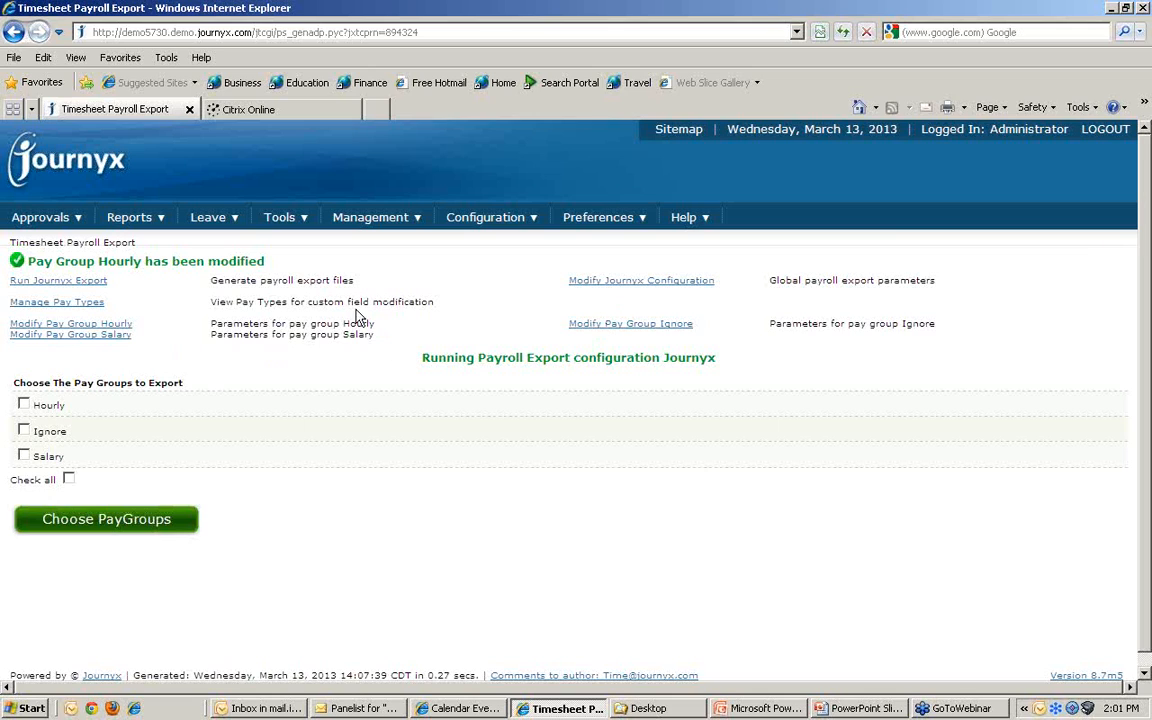
Step: Log in as the employee and submit the 45-hour 03/10–03/16/2013 timesheet for approval
click(1102, 131)
text(user)
key(Tab)
text(userpass)
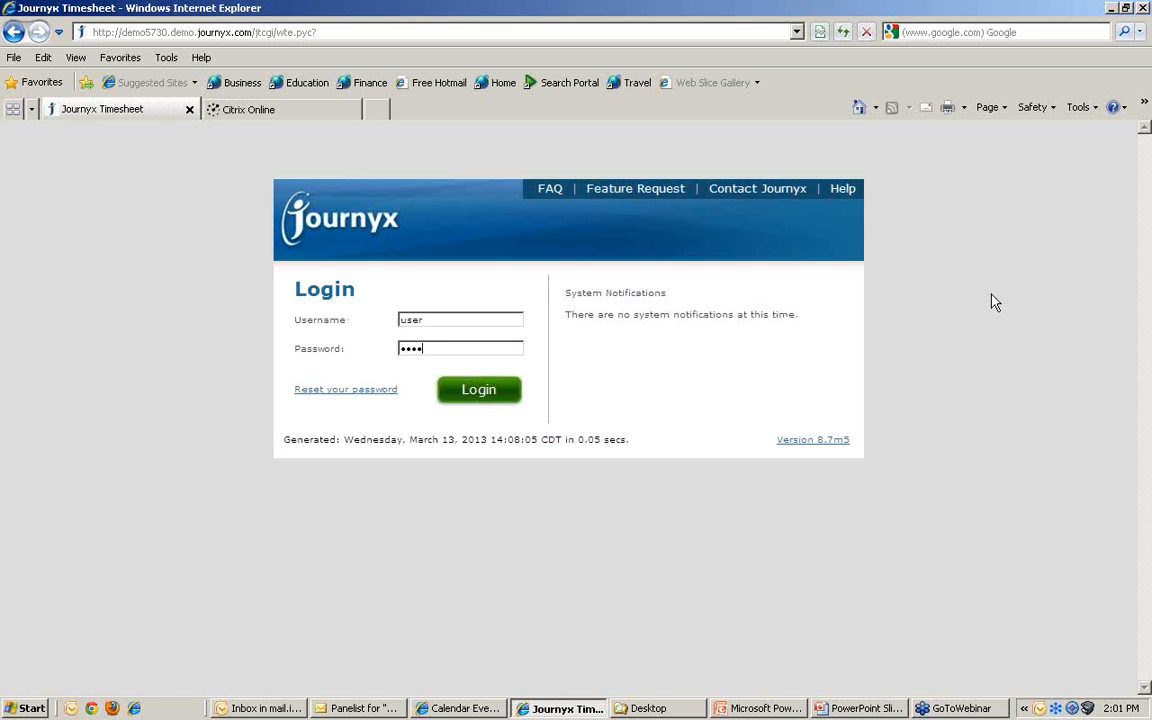
key(Return)
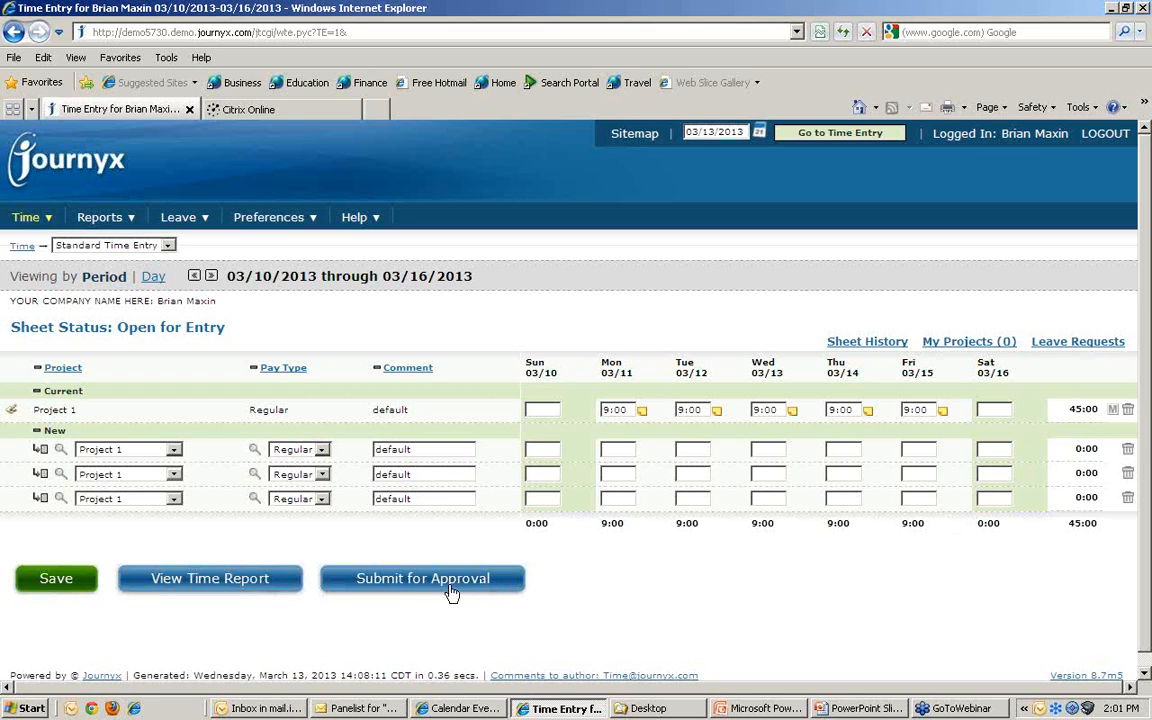
click(405, 578)
click(540, 398)
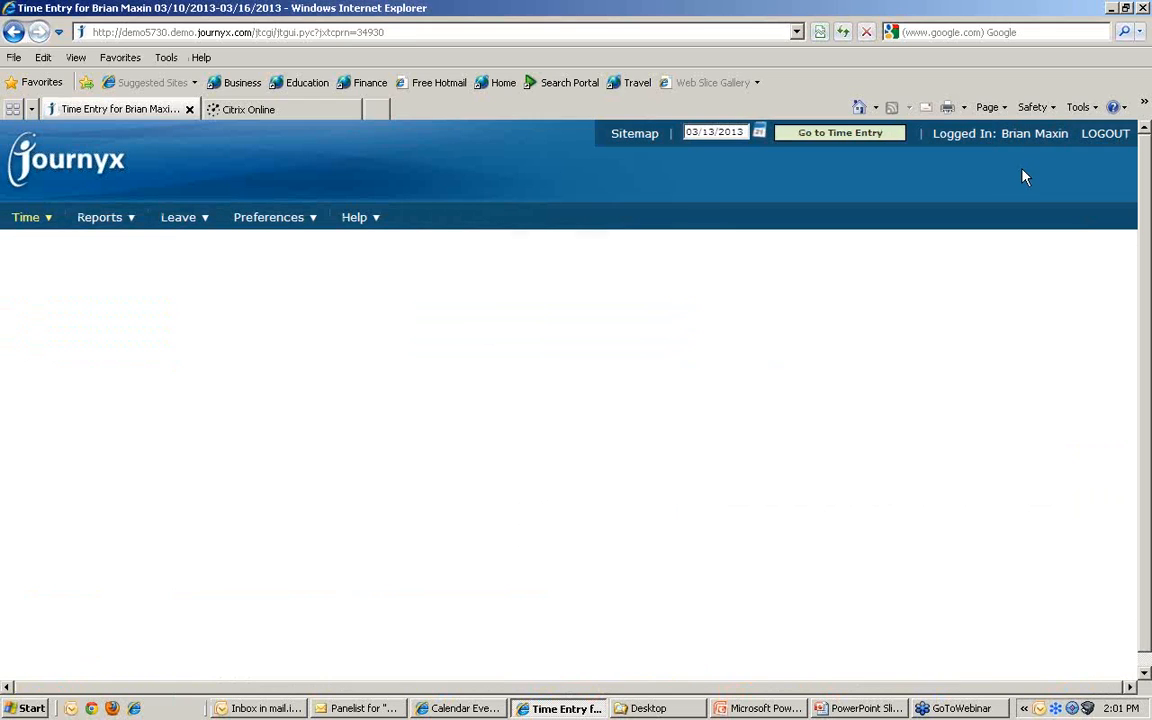
Step: Log out and sign back in as the administrator
click(1105, 135)
text(admin)
key(Tab)
text(a*******)
key(Return)
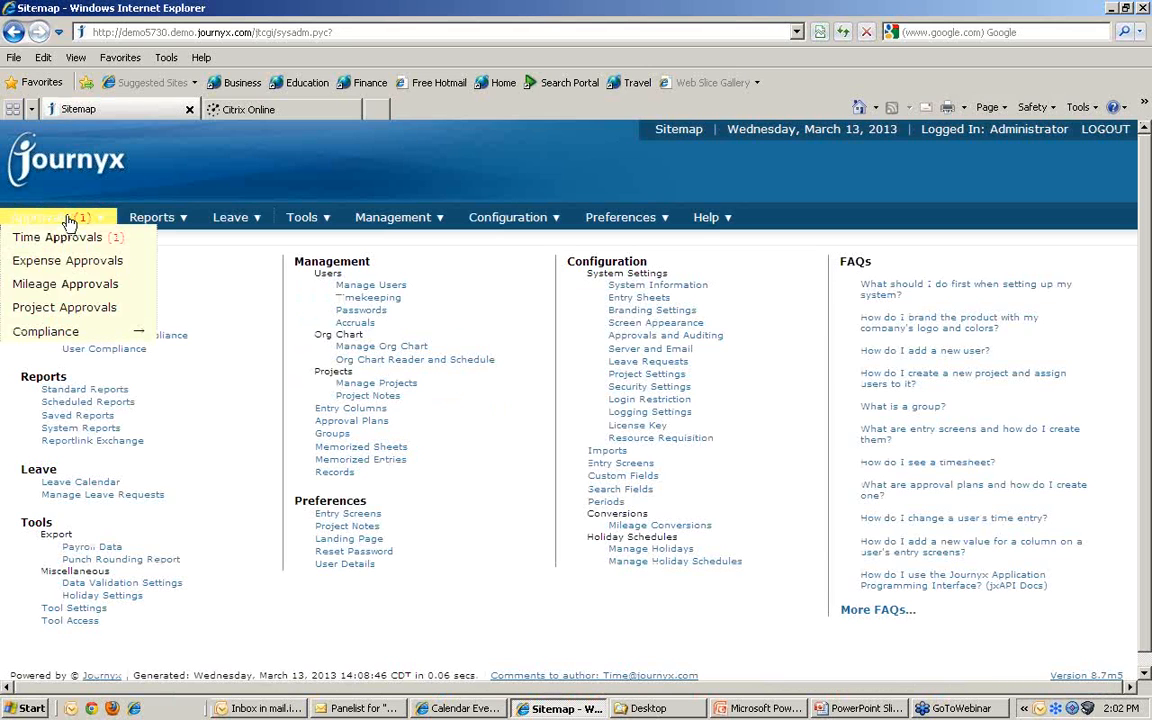
Step: Approve the employee's submitted 03/10–03/16 timesheet in Time Approvals
click(68, 240)
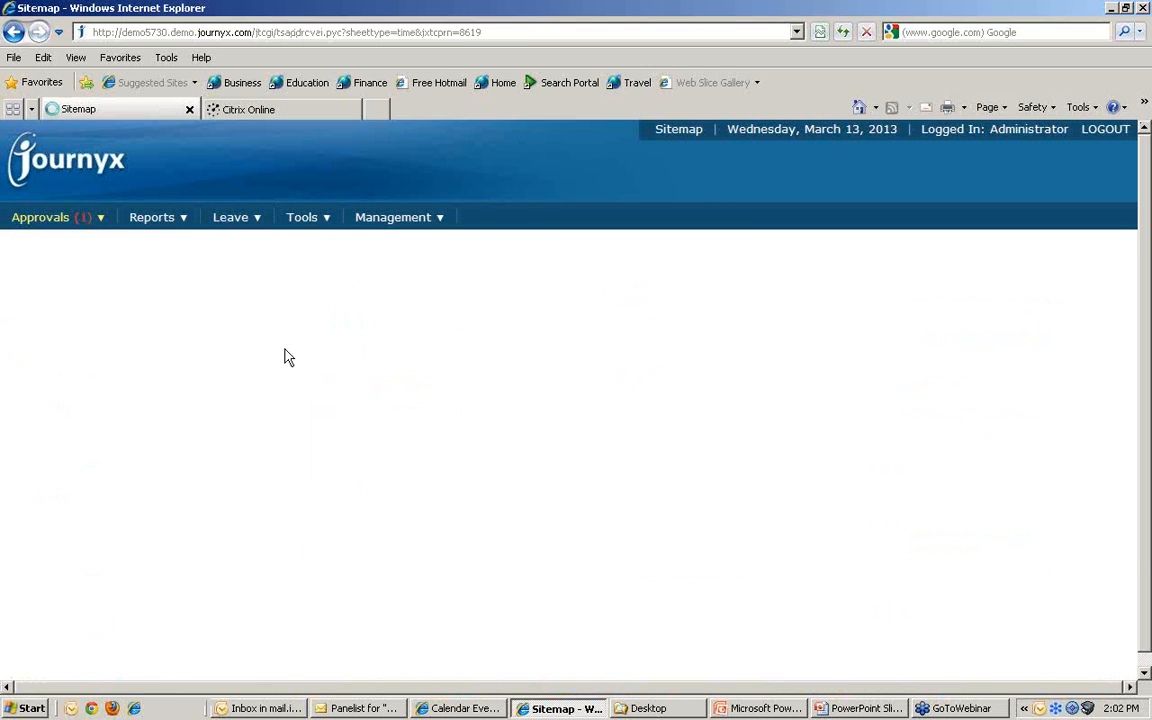
click(17, 538)
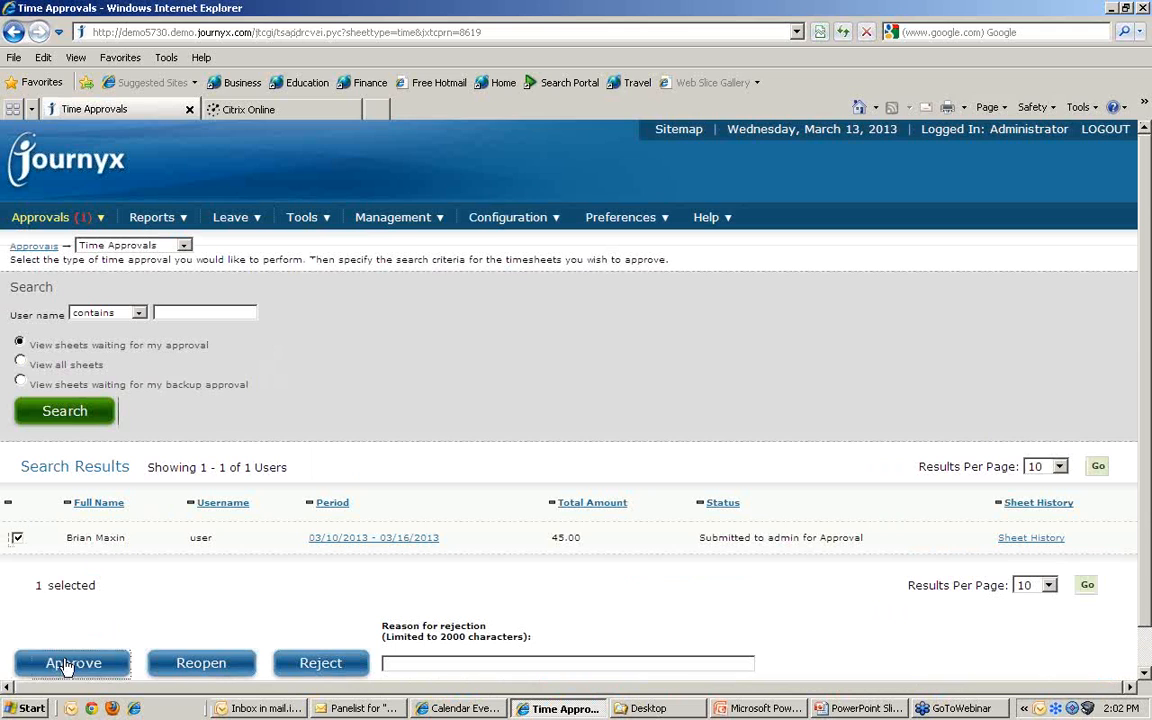
click(72, 663)
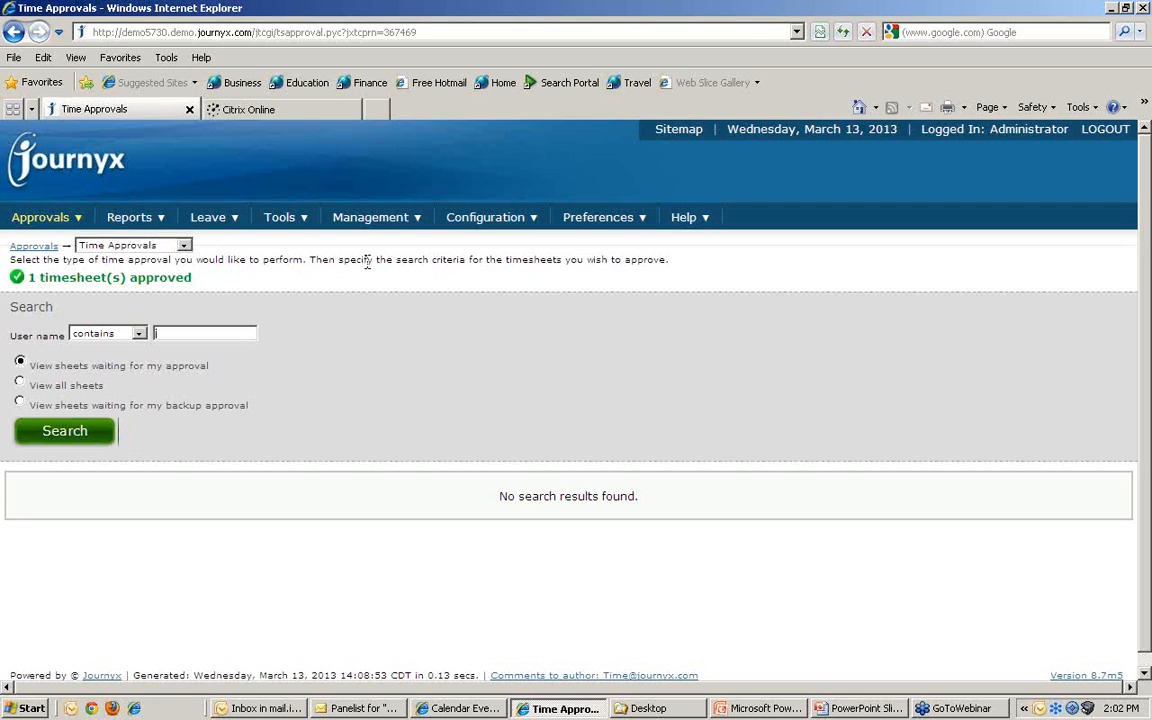
Step: Open the Payroll Data export page from Tools > Export
click(282, 218)
mouse_move(288, 241)
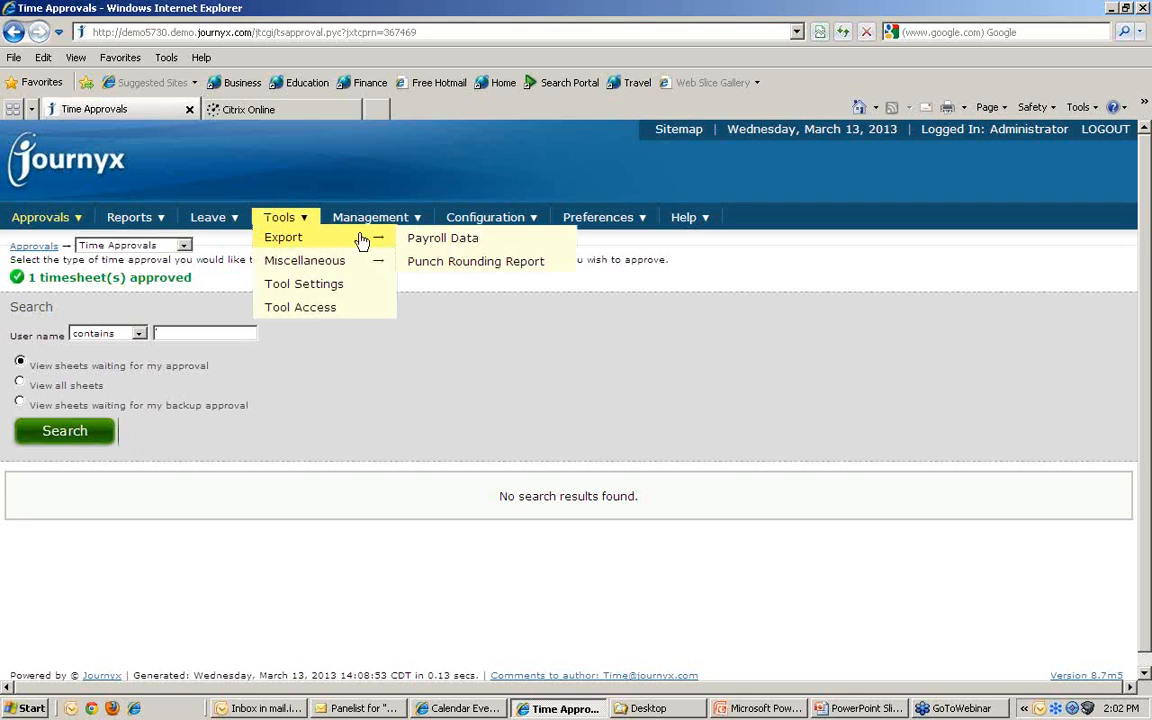
click(440, 242)
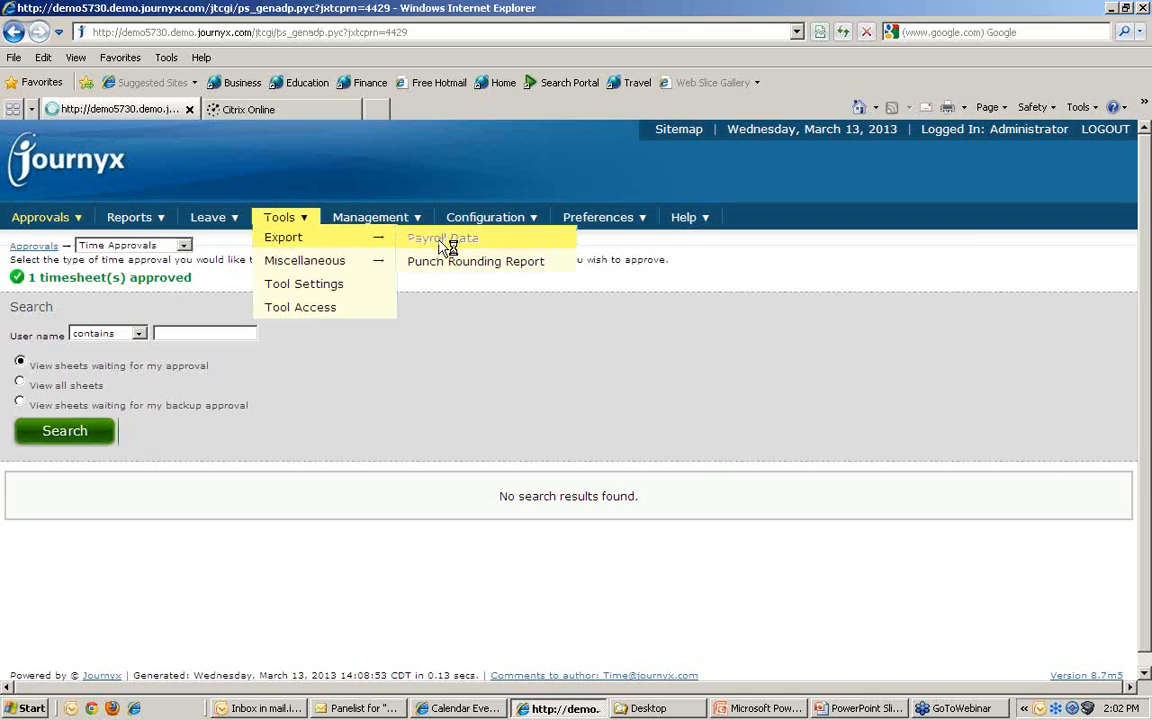
Step: Choose the Hourly and Salary pay groups with their March 10–16, 2013 periods and preview the ADP data
click(24, 384)
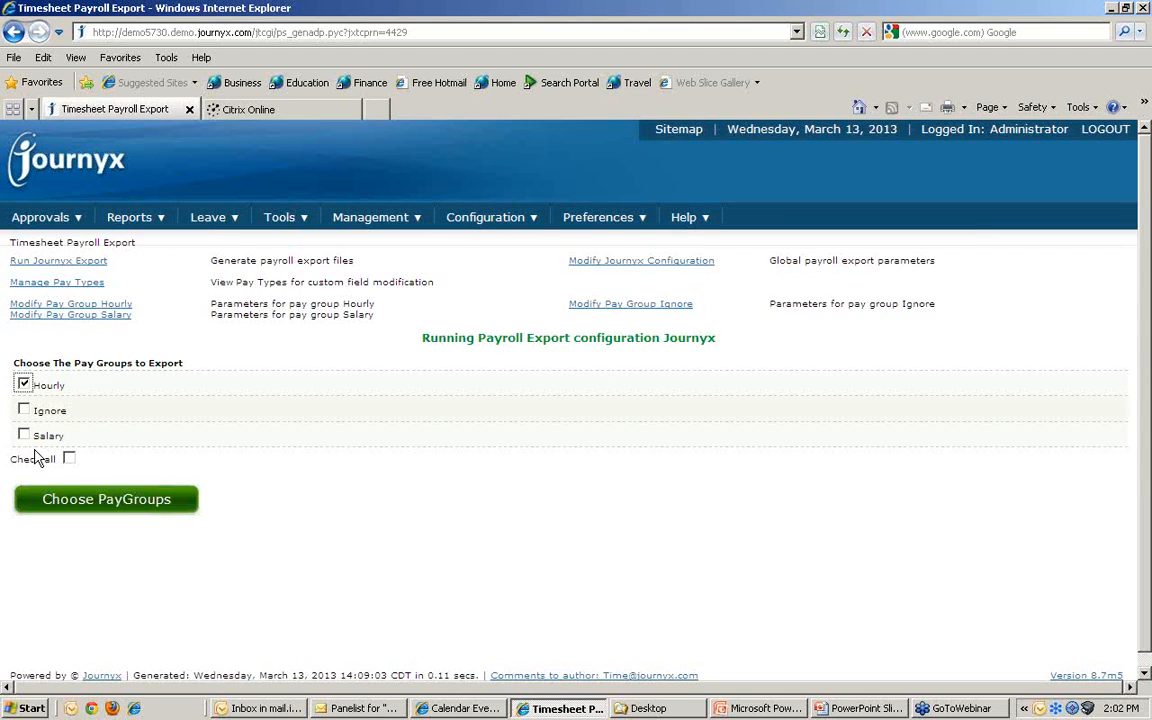
click(24, 435)
click(97, 505)
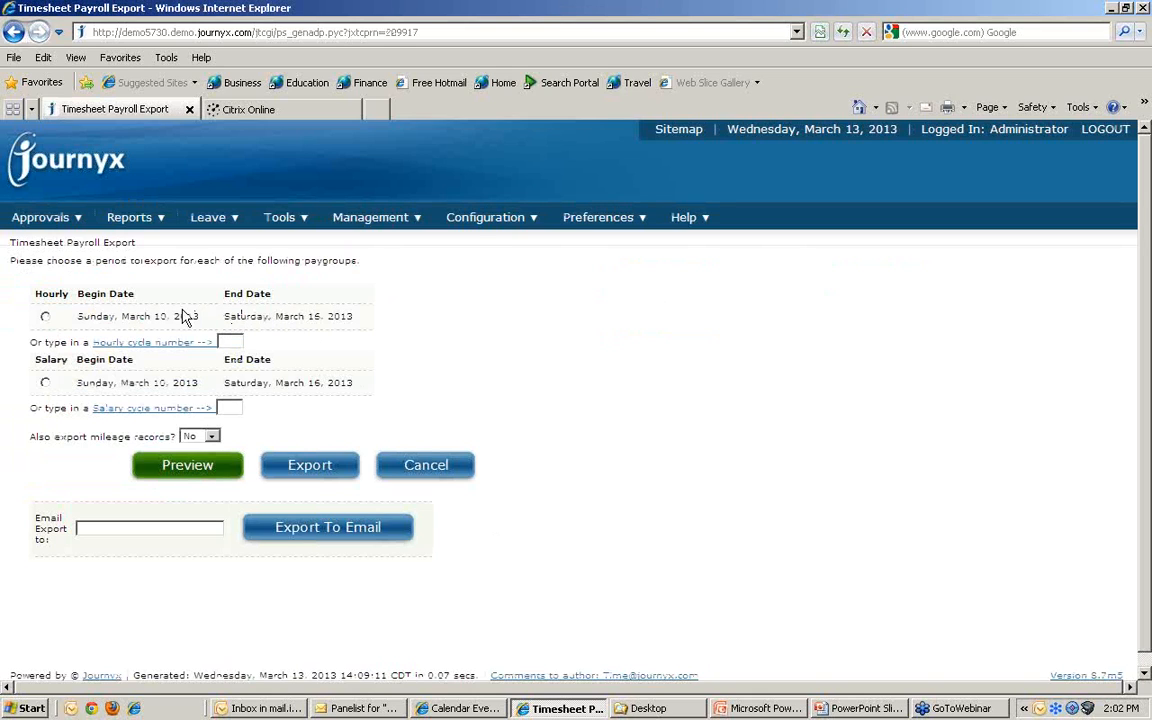
click(45, 316)
click(45, 383)
click(196, 470)
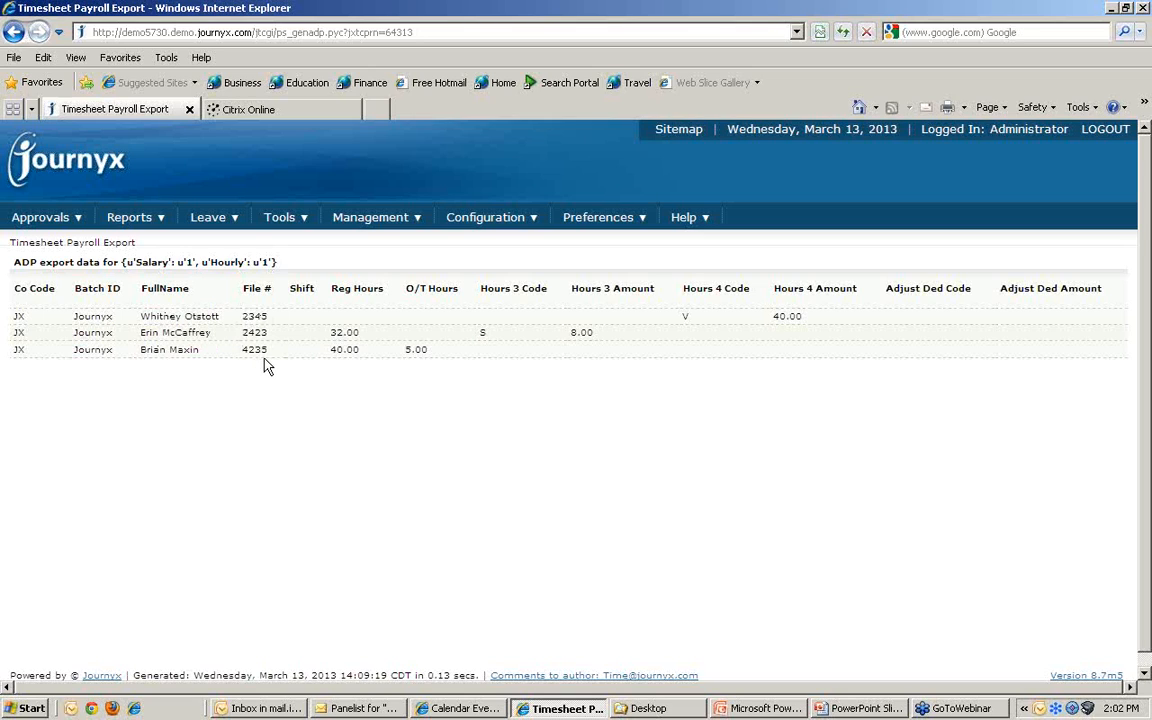
drag(331, 350, 429, 350)
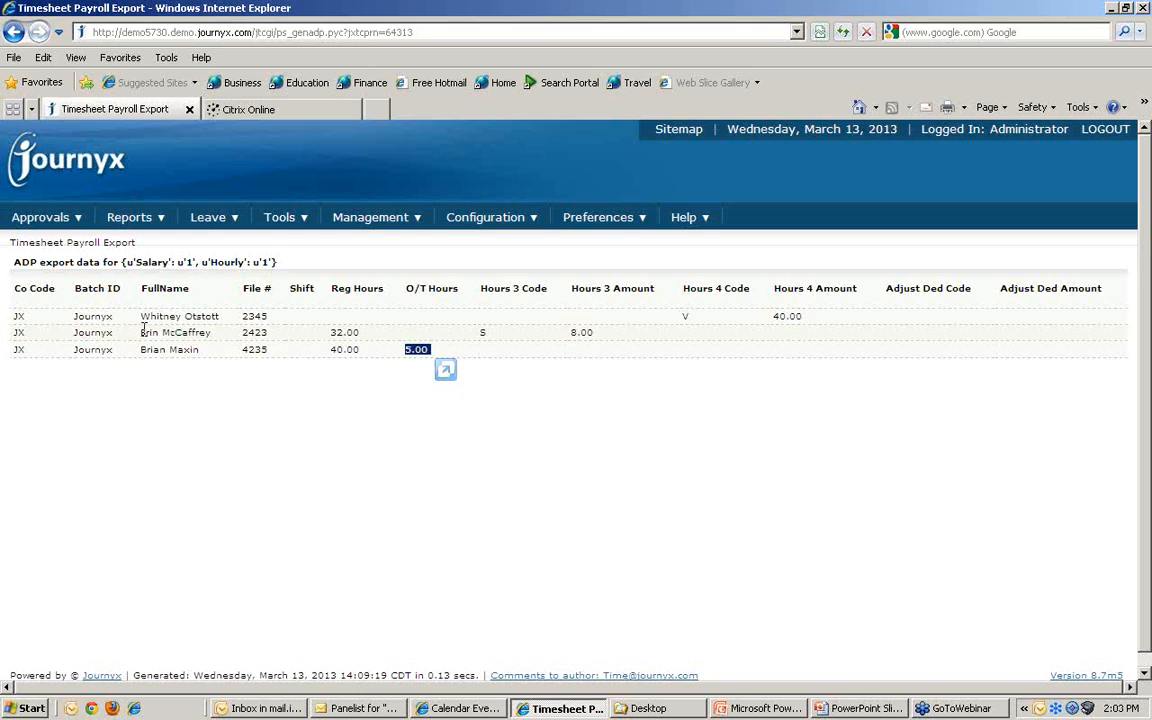
drag(331, 332, 360, 332)
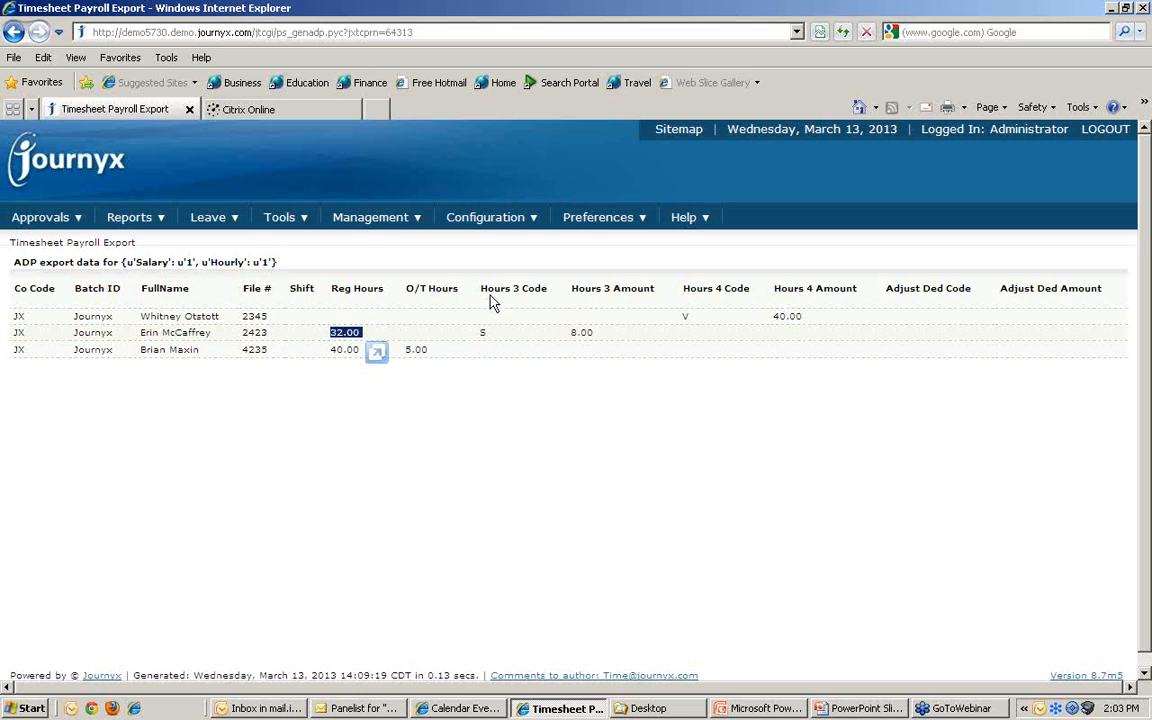
drag(478, 333, 482, 334)
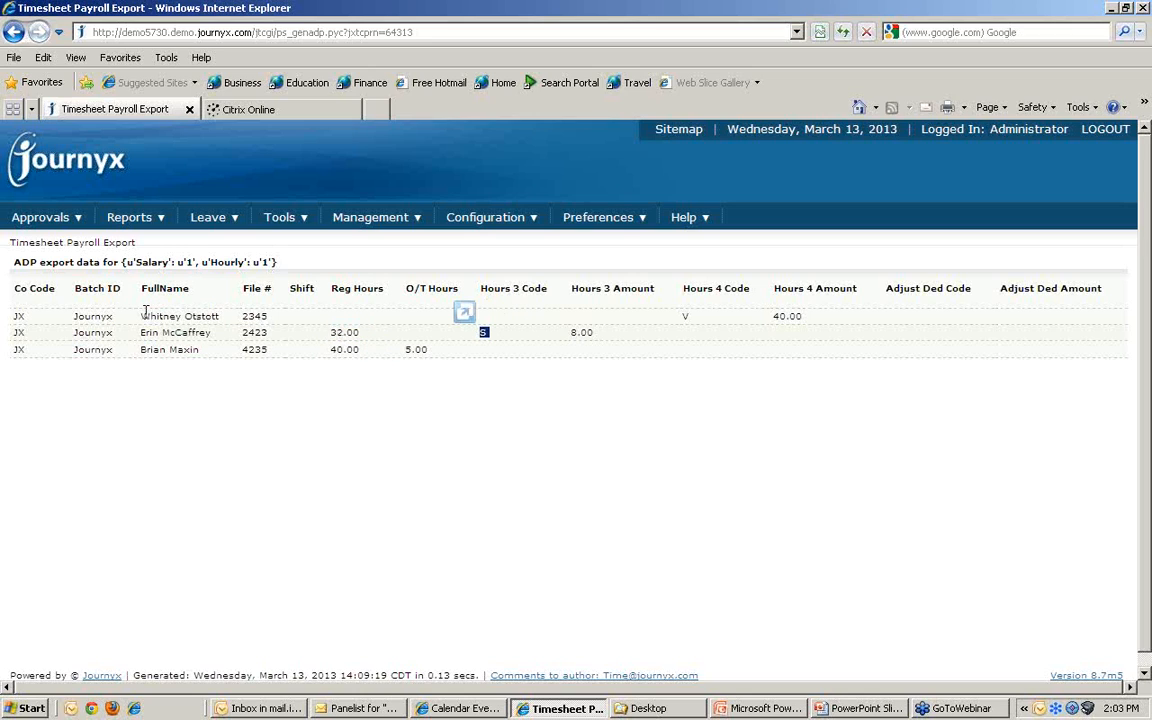
drag(682, 320, 688, 322)
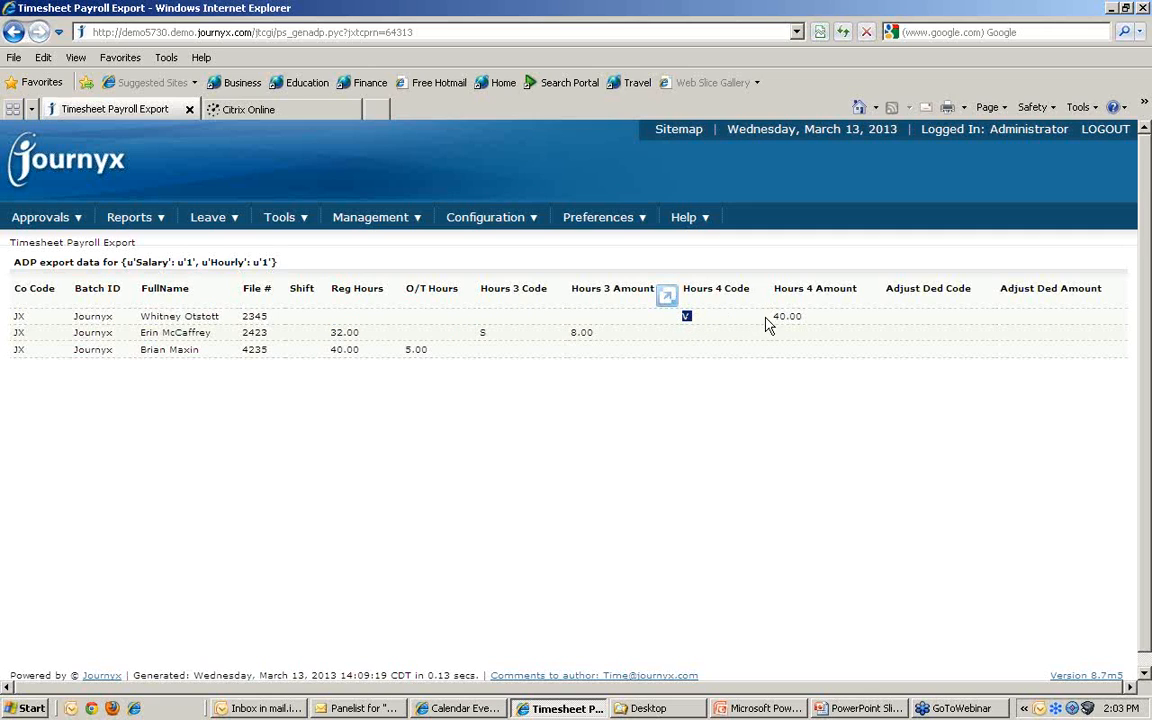
drag(772, 316, 801, 317)
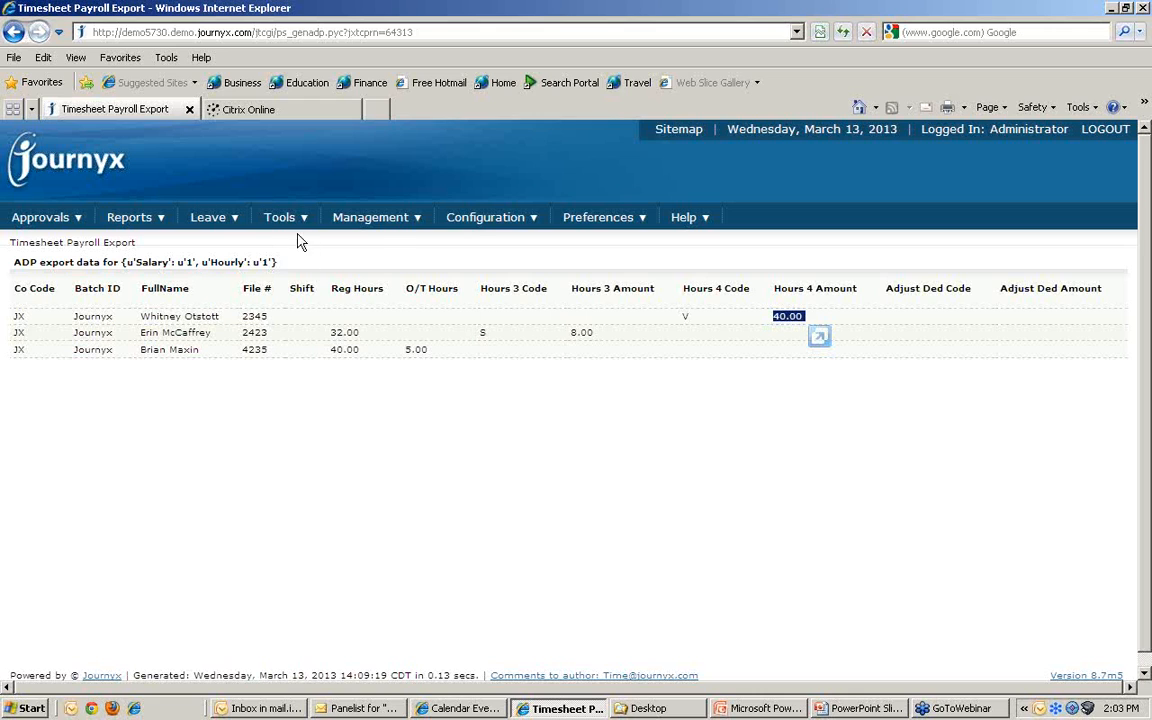
Step: Export Hourly's March 10–16, 2013 payroll to ADP20130313.csv, open it in Excel, and return to the browser
mouse_move(290, 218)
mouse_move(291, 245)
click(428, 240)
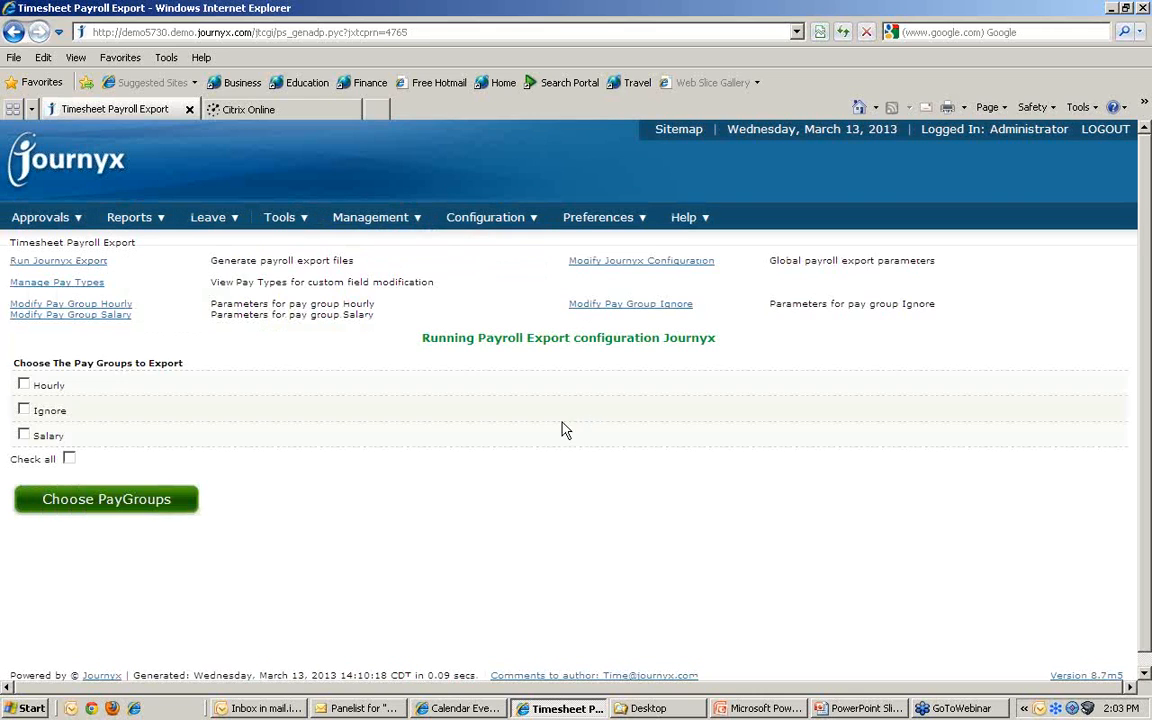
click(23, 384)
click(95, 498)
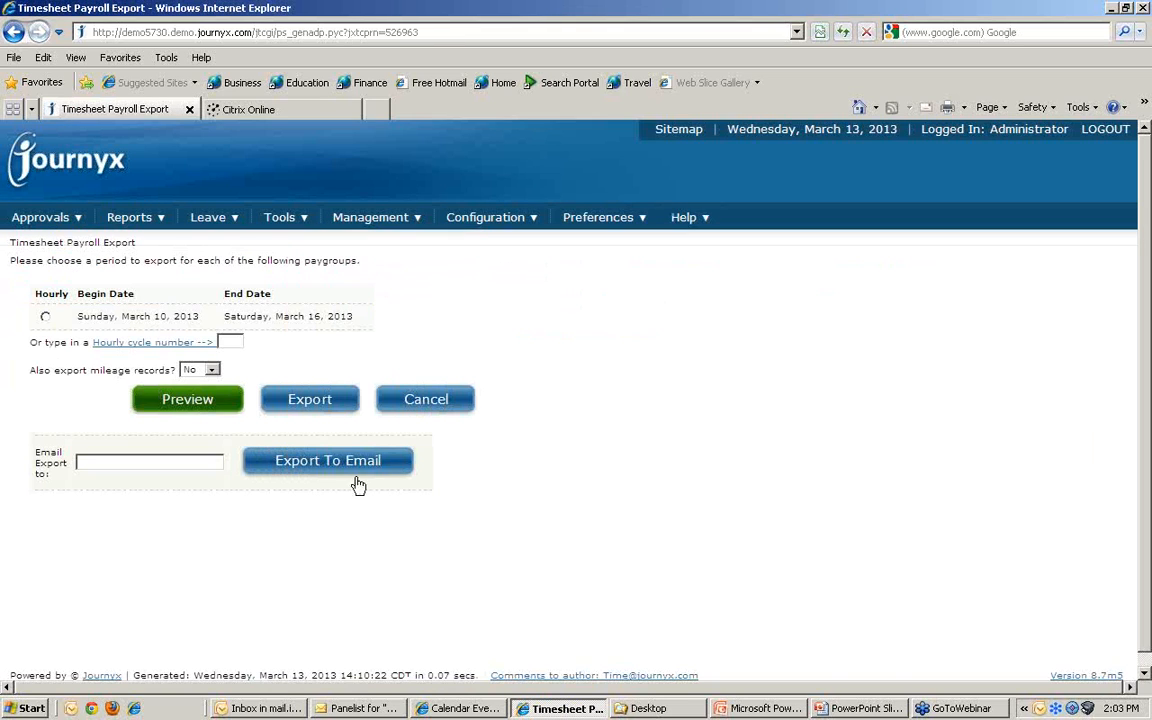
click(303, 402)
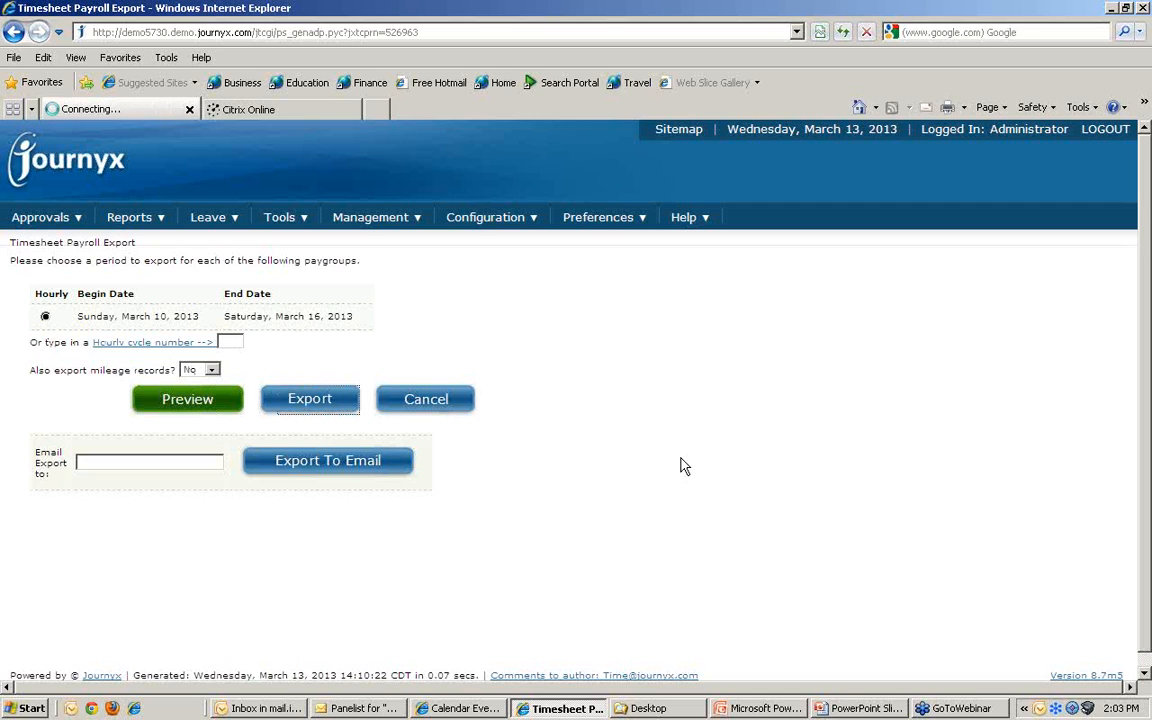
click(550, 367)
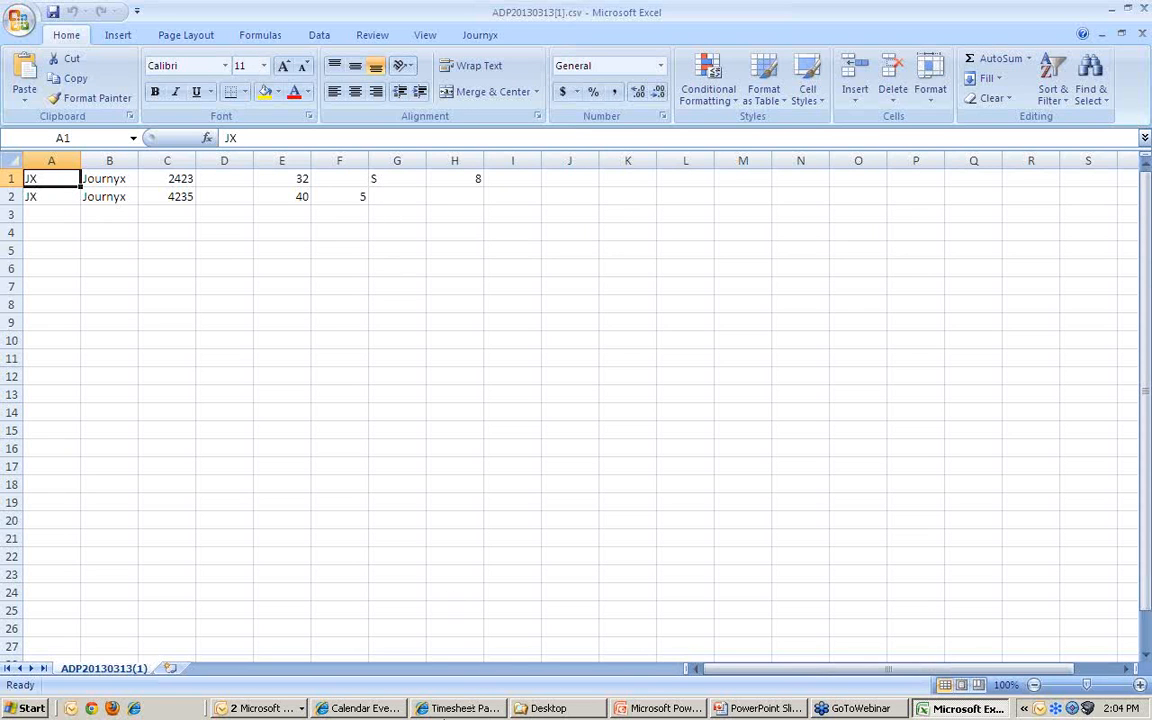
click(456, 709)
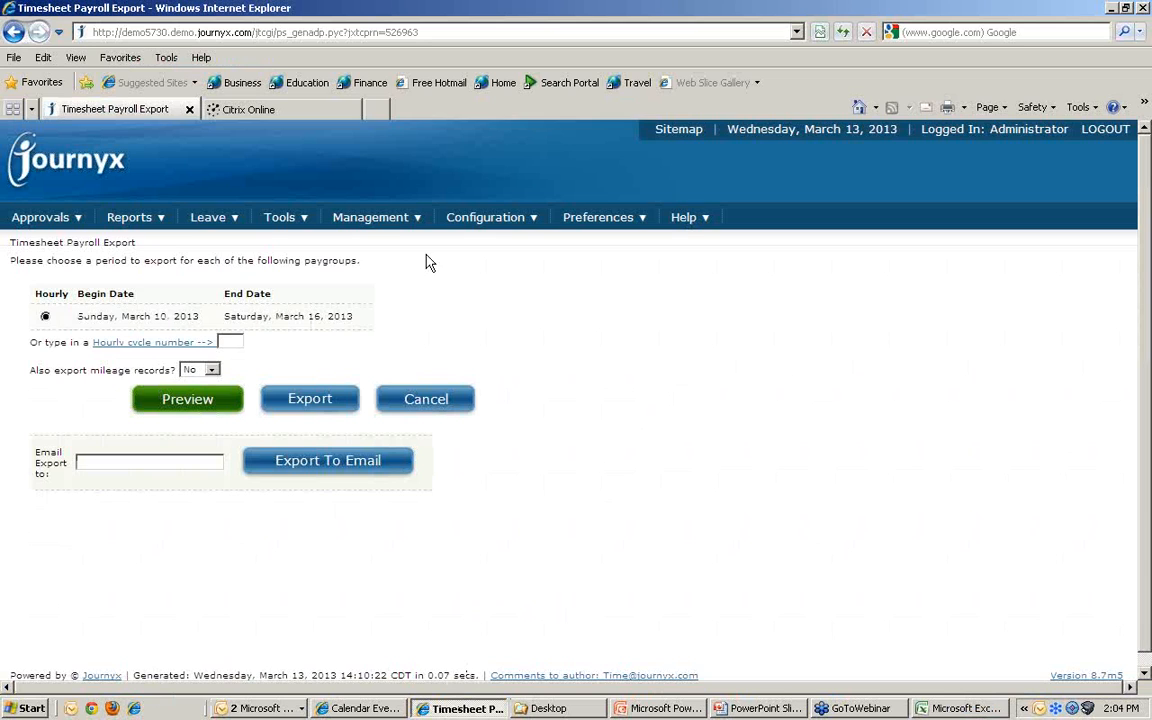
Step: Restart the payroll data export from Tools > Export > Payroll Data to reach pay group selection
click(280, 218)
click(458, 239)
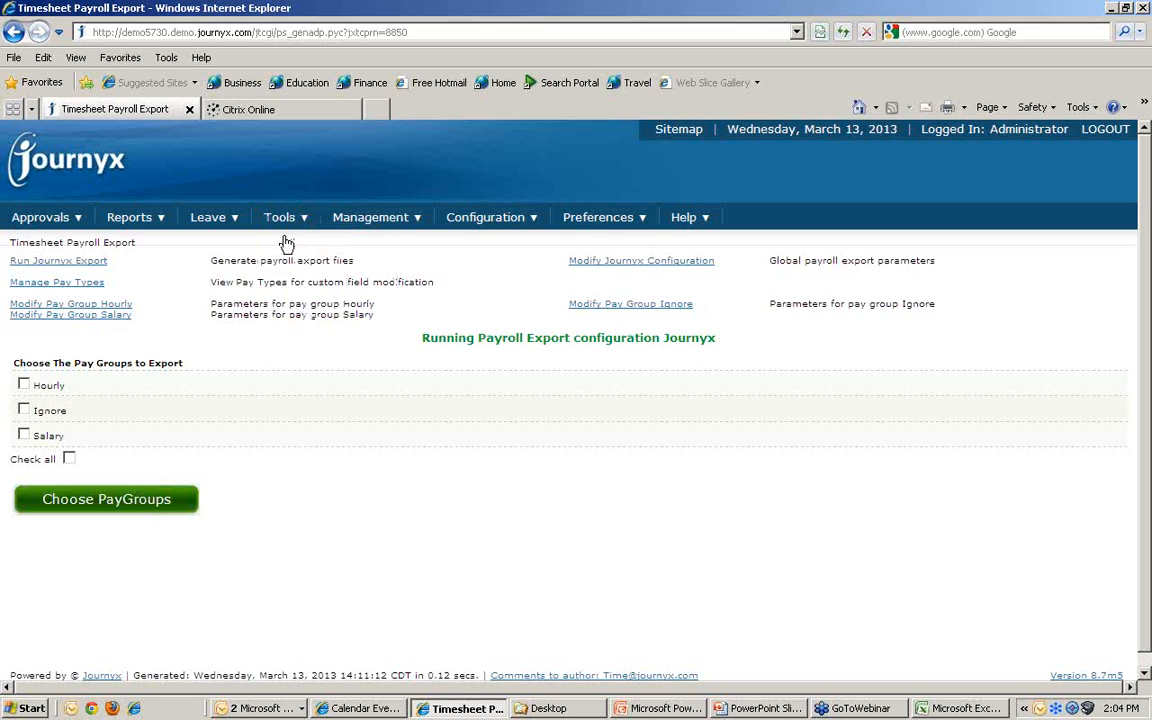
Step: Tick the Hourly pay group for export, then bring up the PRE Training PPT presentation
click(26, 385)
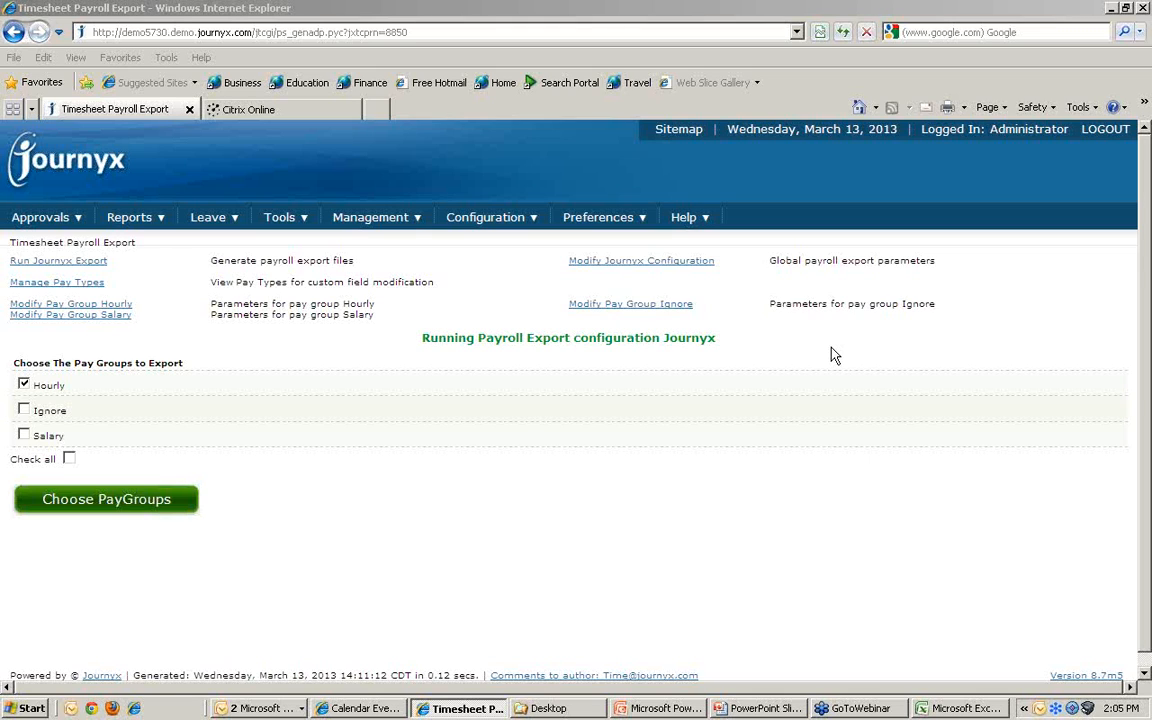
click(660, 708)
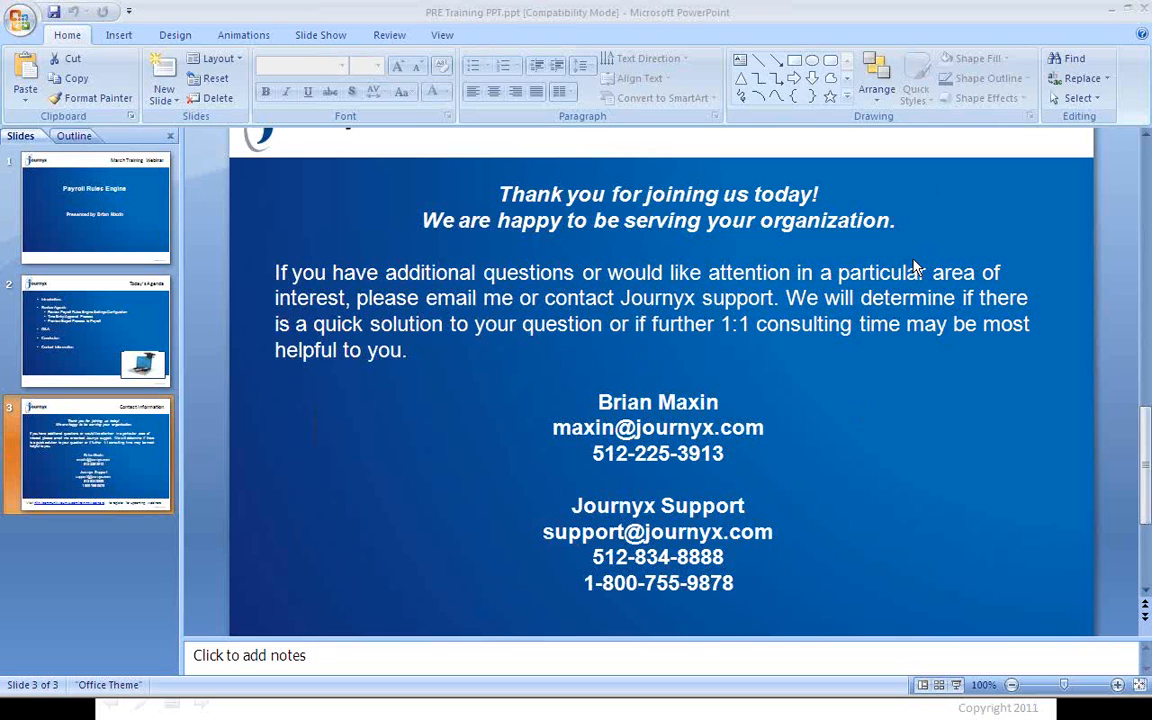
Step: Switch back to the exported ADP20130313 CSV file in Excel
key(alt+Tab)
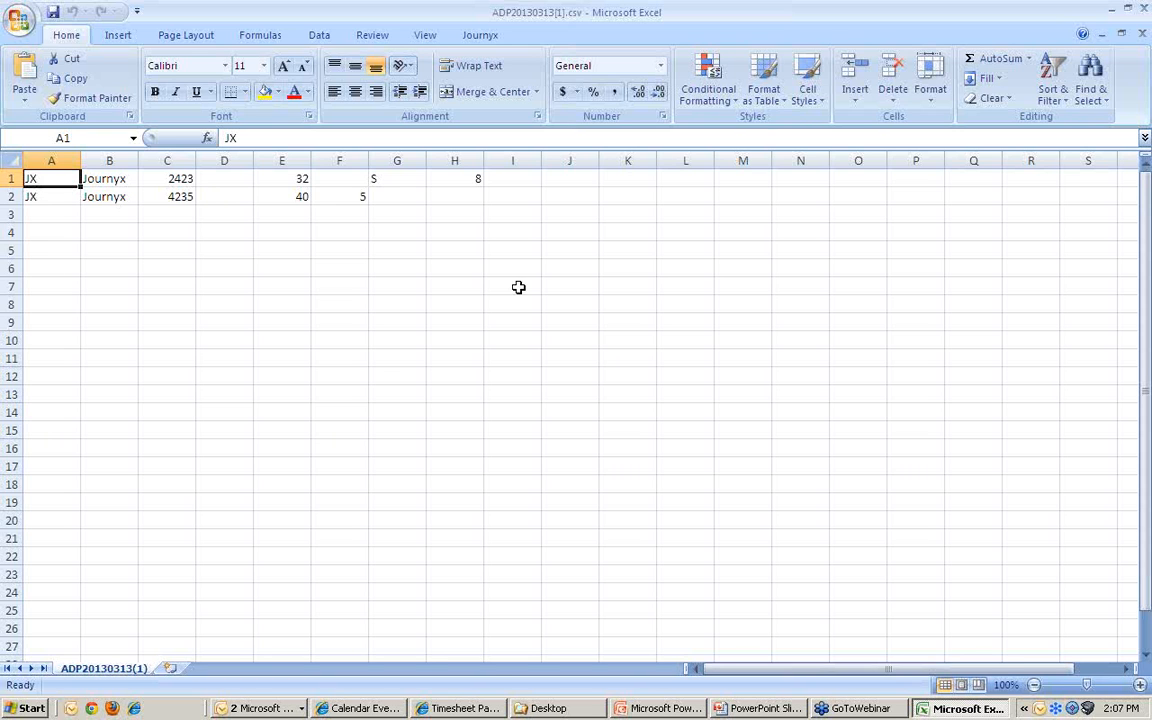
Step: Open the Hourly pay group's settings and view its period-length options, then switch to PowerPoint
click(464, 707)
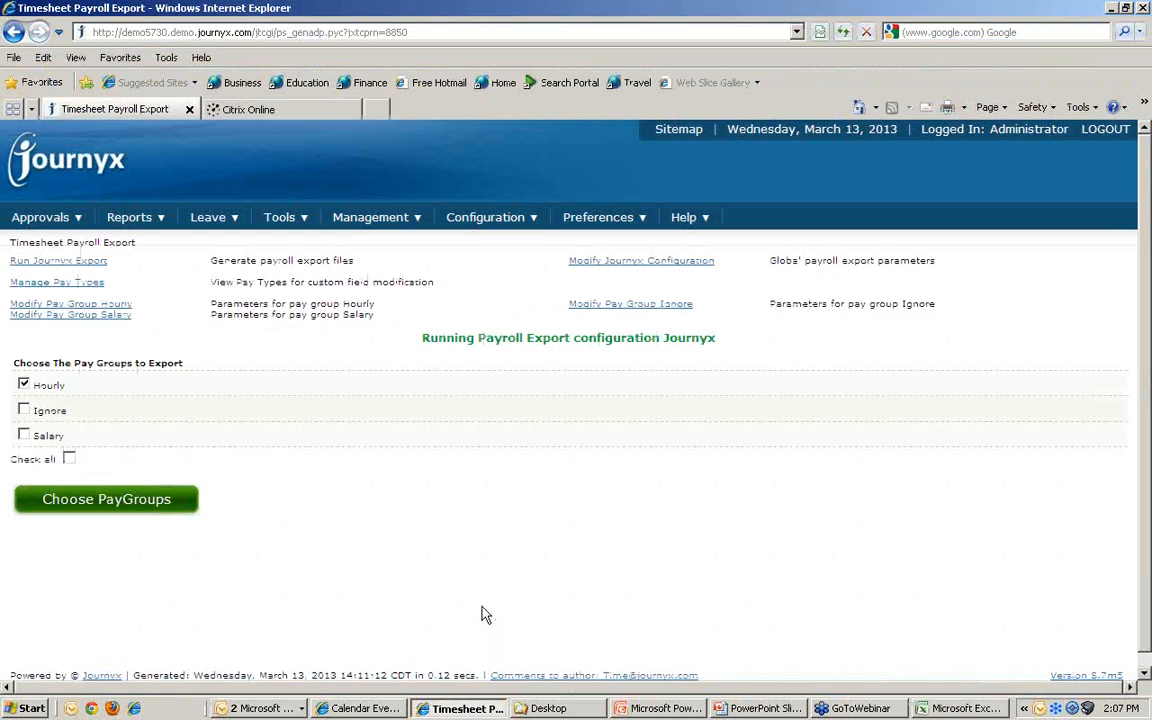
click(116, 305)
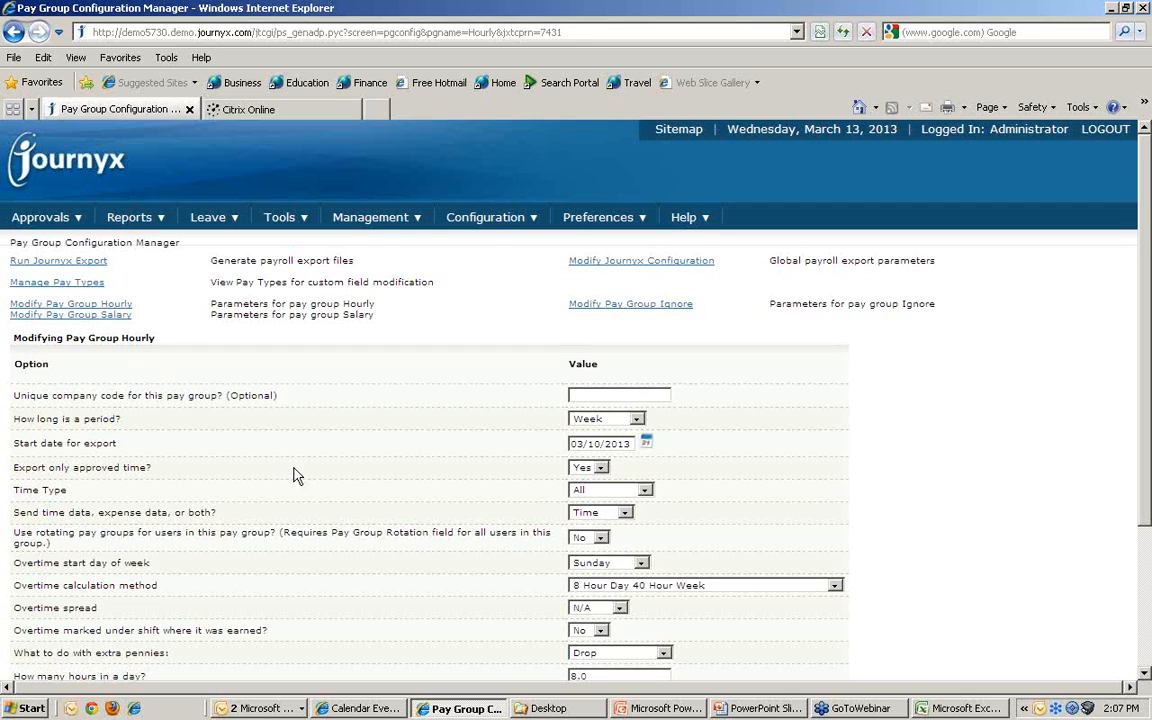
click(623, 424)
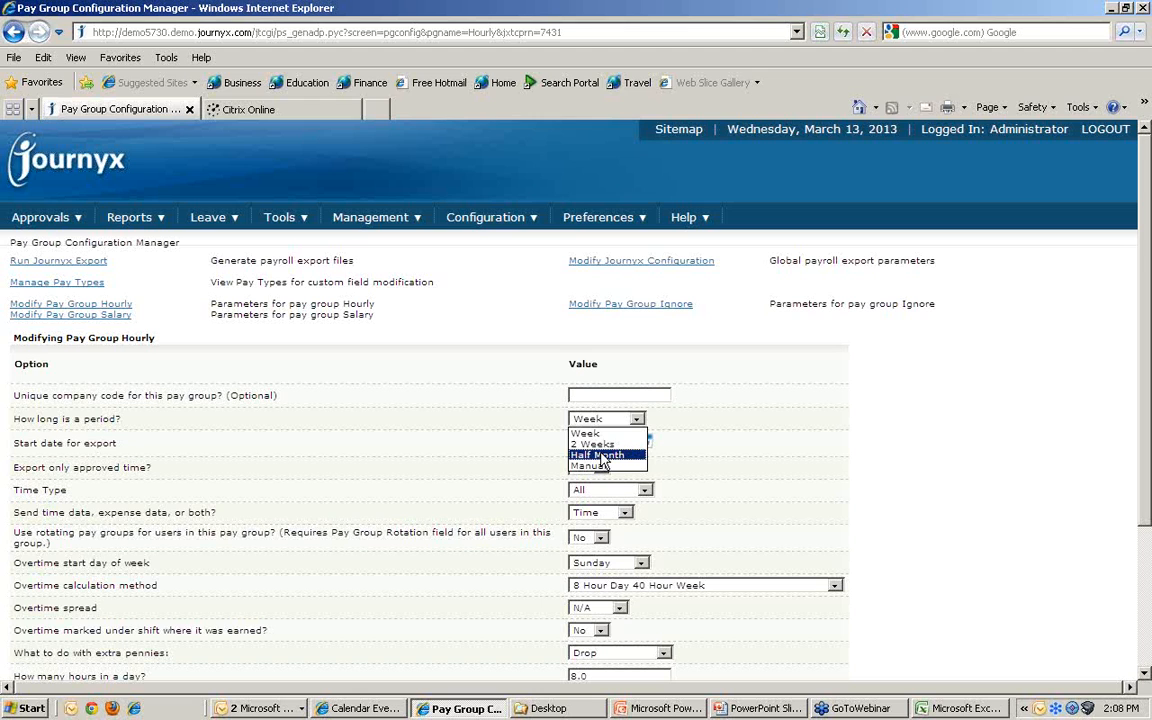
click(757, 708)
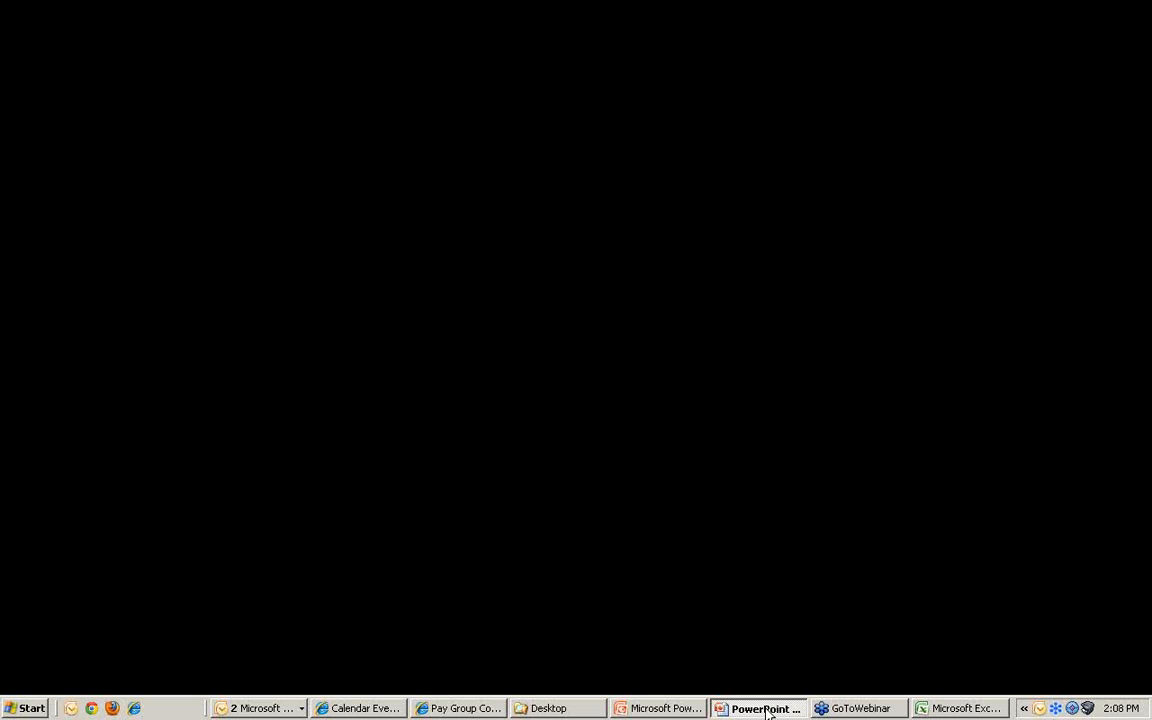